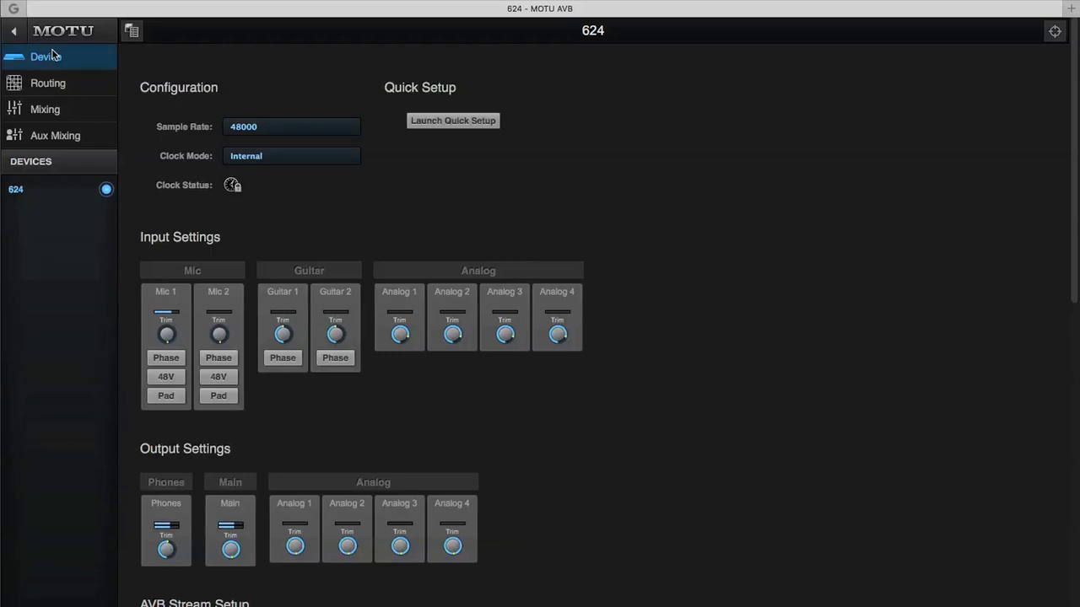
# - Apply the Interface + Mixer device preset to the 624 and confirm it
pyautogui.click(131, 34)
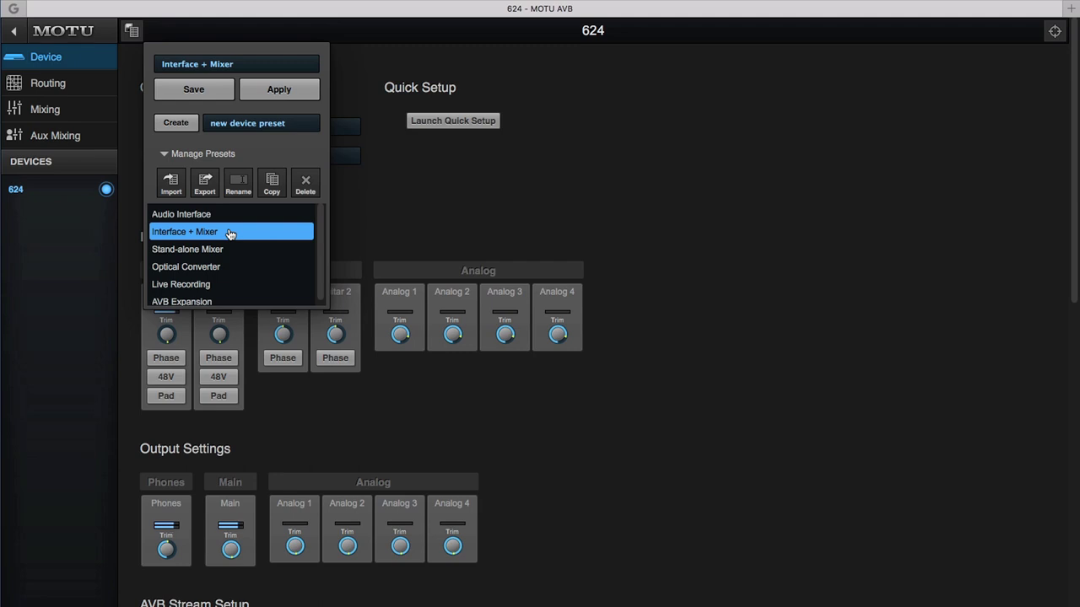
pyautogui.click(279, 96)
pyautogui.click(279, 98)
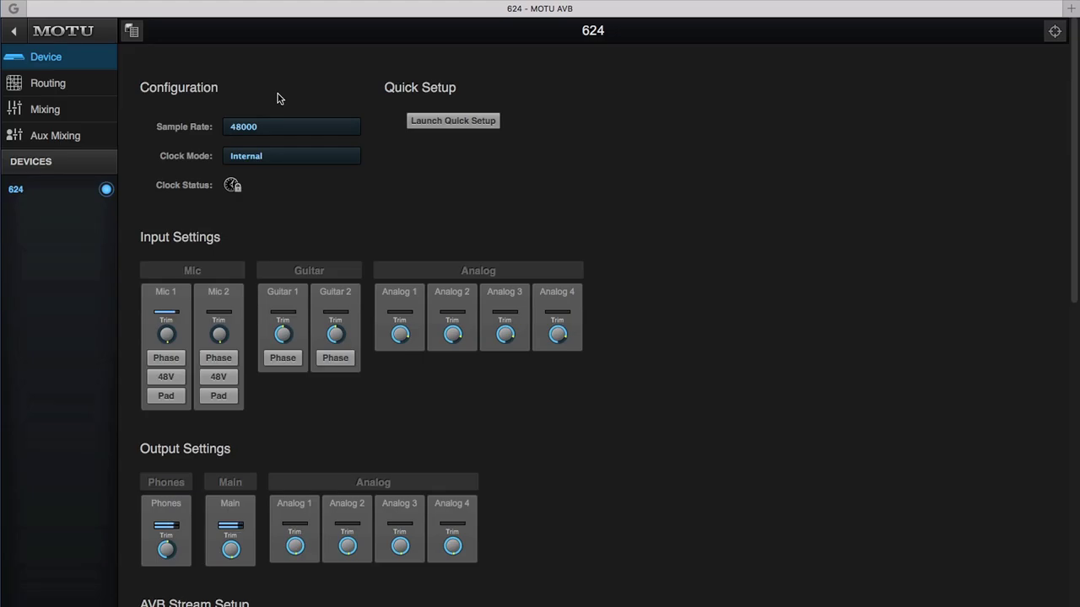
# - Open the Routing matrix and collapse the To Computer (USB) outputs into one row
pyautogui.click(103, 85)
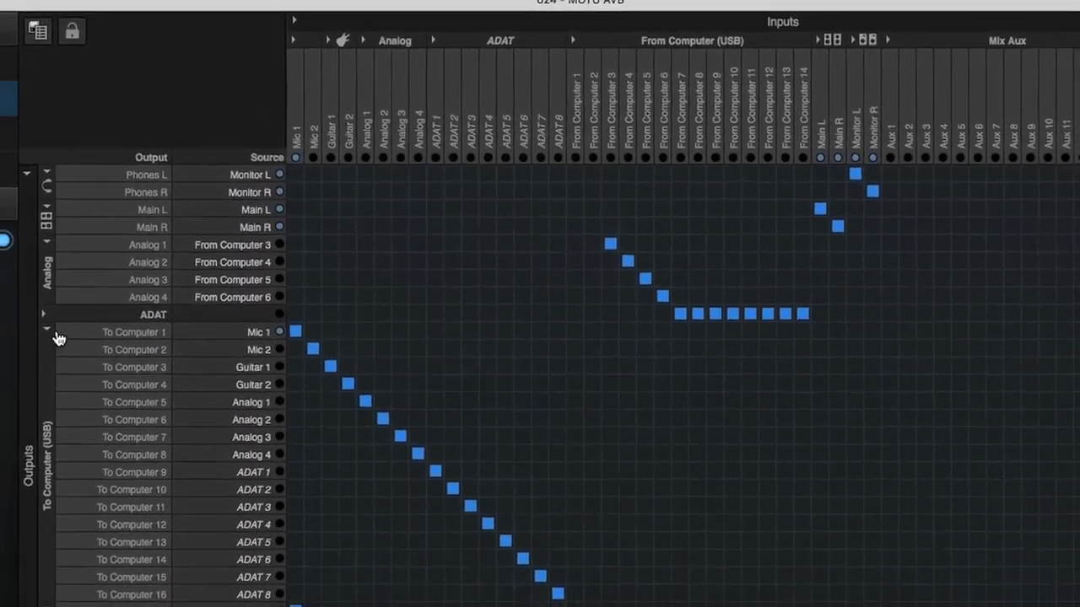
pyautogui.click(27, 344)
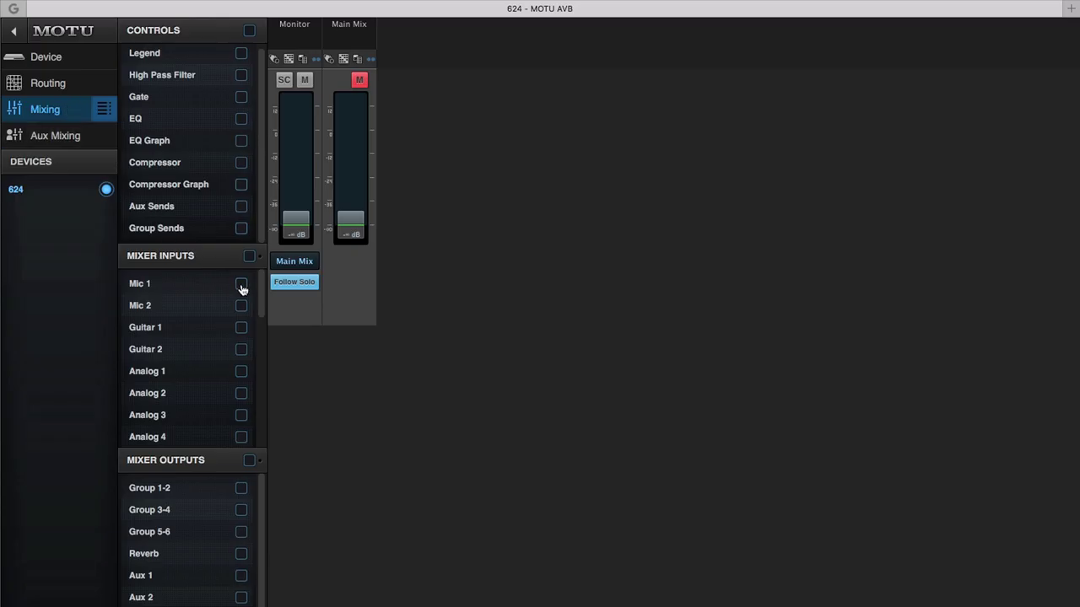
# - Clear all Mixer Inputs checkboxes so only the Mic 1 strip is shown
pyautogui.click(242, 285)
pyautogui.click(241, 306)
pyautogui.click(242, 328)
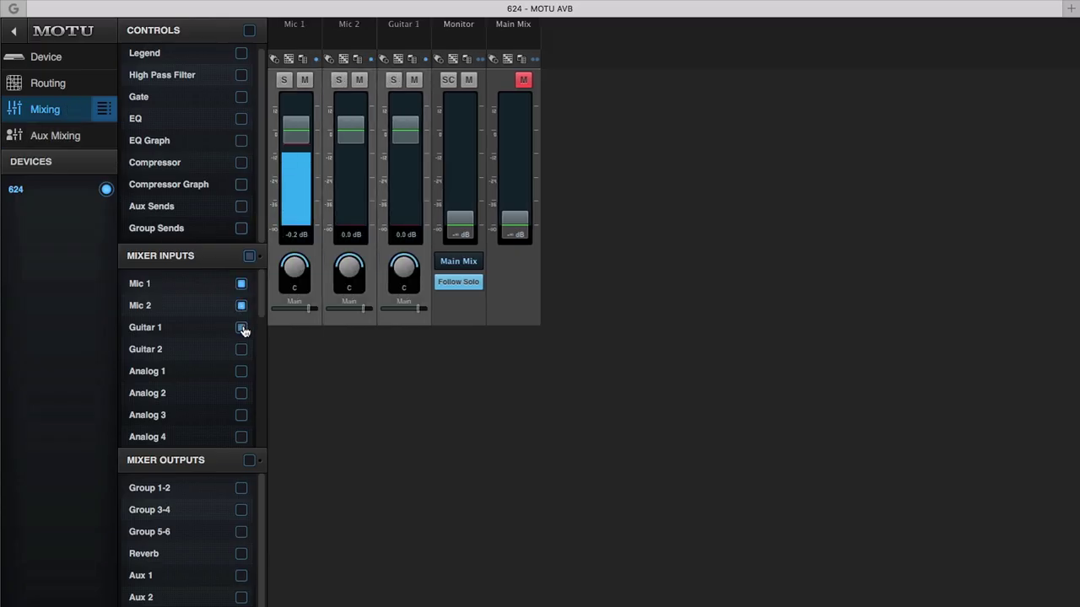
pyautogui.click(241, 306)
pyautogui.click(241, 285)
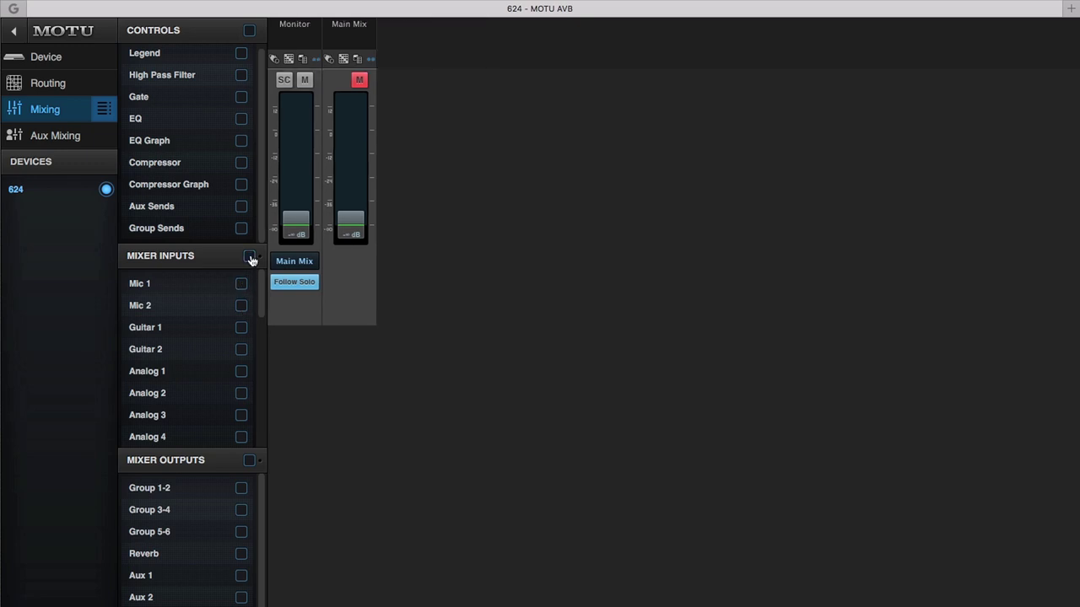
pyautogui.click(250, 257)
pyautogui.click(249, 258)
pyautogui.click(250, 258)
pyautogui.click(250, 257)
pyautogui.click(243, 287)
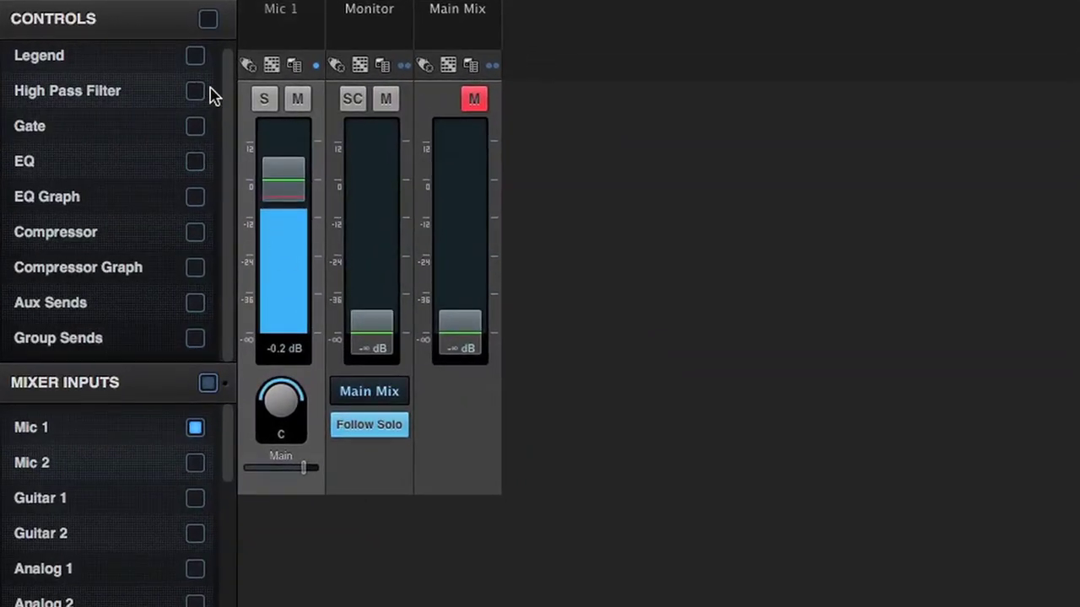
# - Show the Legend, set Mic 1 to +0.2 dB, and switch input meters to post-fader
pyautogui.click(195, 55)
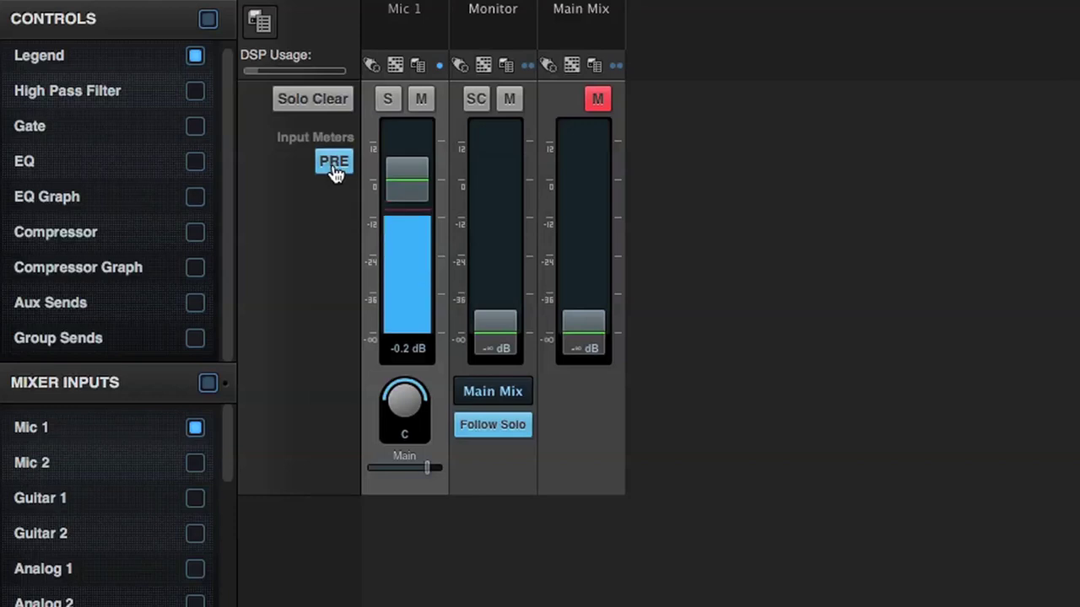
pyautogui.moveTo(412, 183); pyautogui.dragTo(419, 209)
pyautogui.click(342, 163)
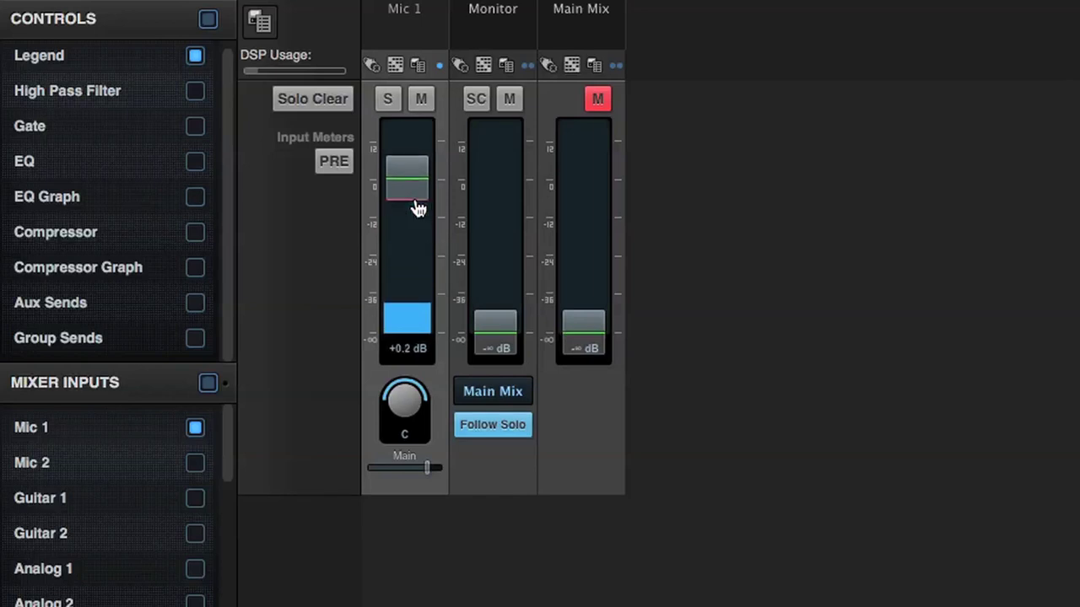
# - Rename the Mic 1 channel to the performer's personal mic name
pyautogui.doubleClick(406, 17)
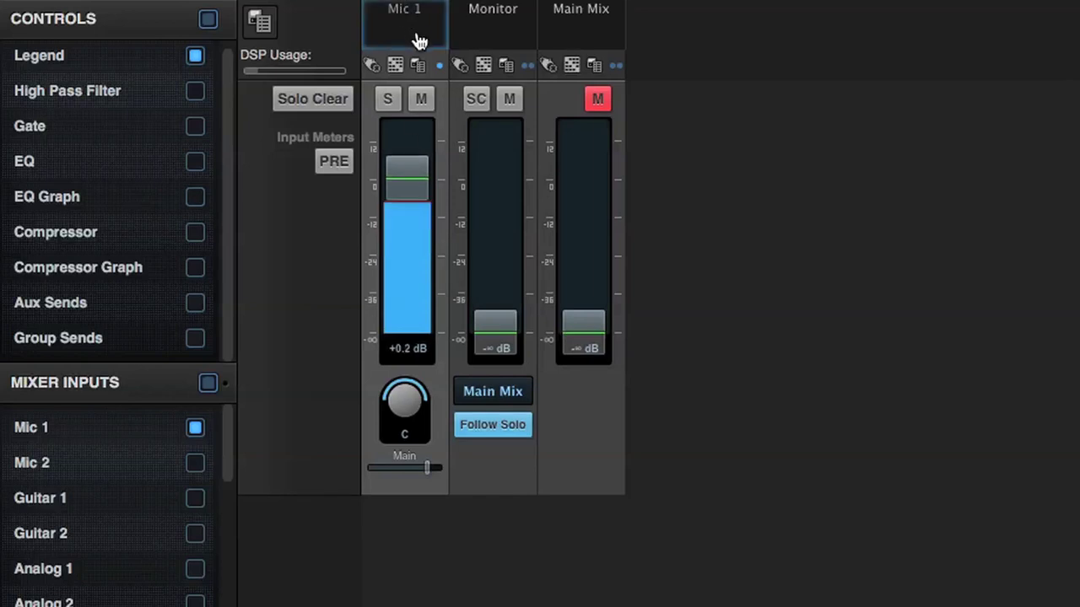
pyautogui.write("Dave's Mic")
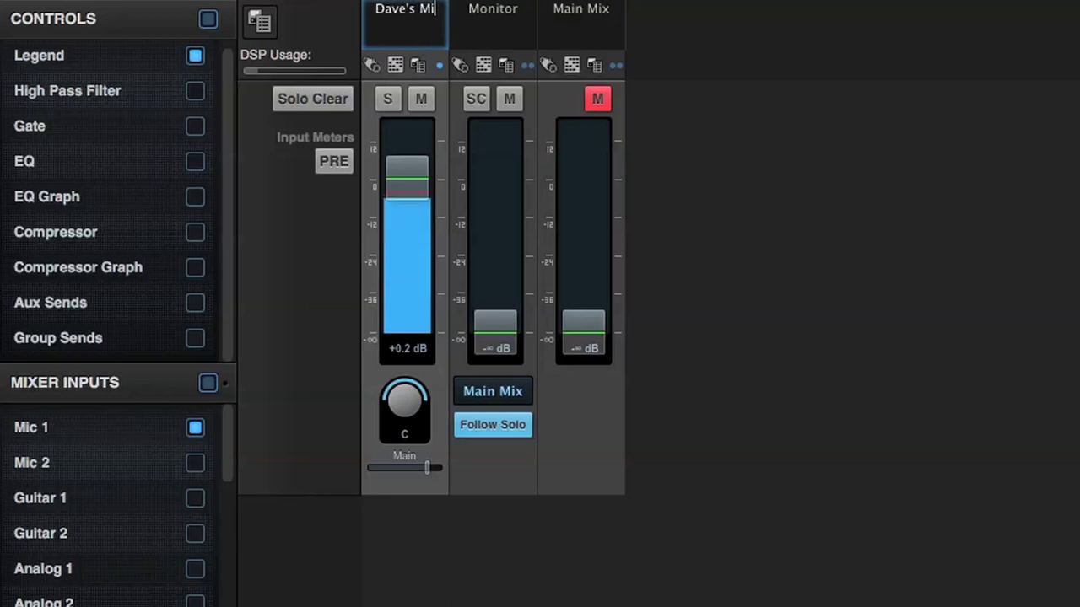
pyautogui.press('Return')
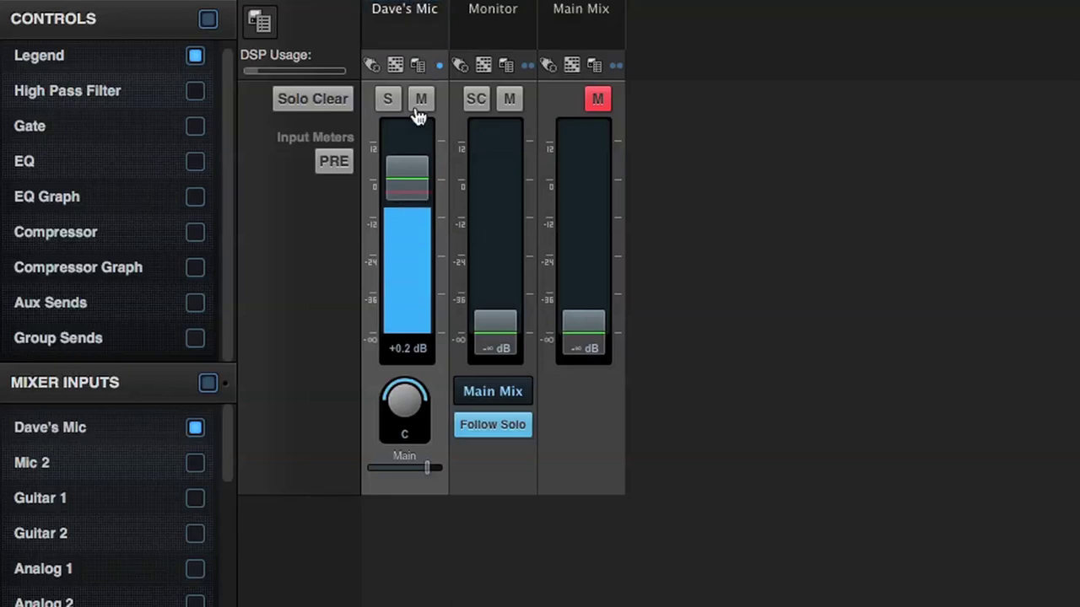
# - Unmute Main Mix and raise its fader to -0.6 dB
pyautogui.click(598, 100)
pyautogui.moveTo(595, 331); pyautogui.dragTo(582, 186)
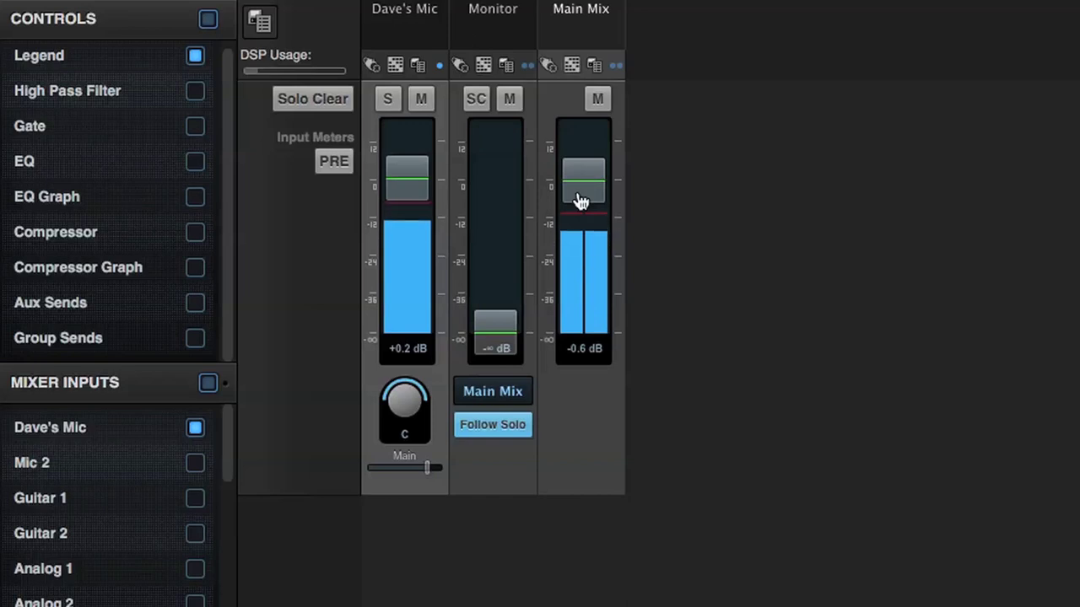
pyautogui.click(572, 67)
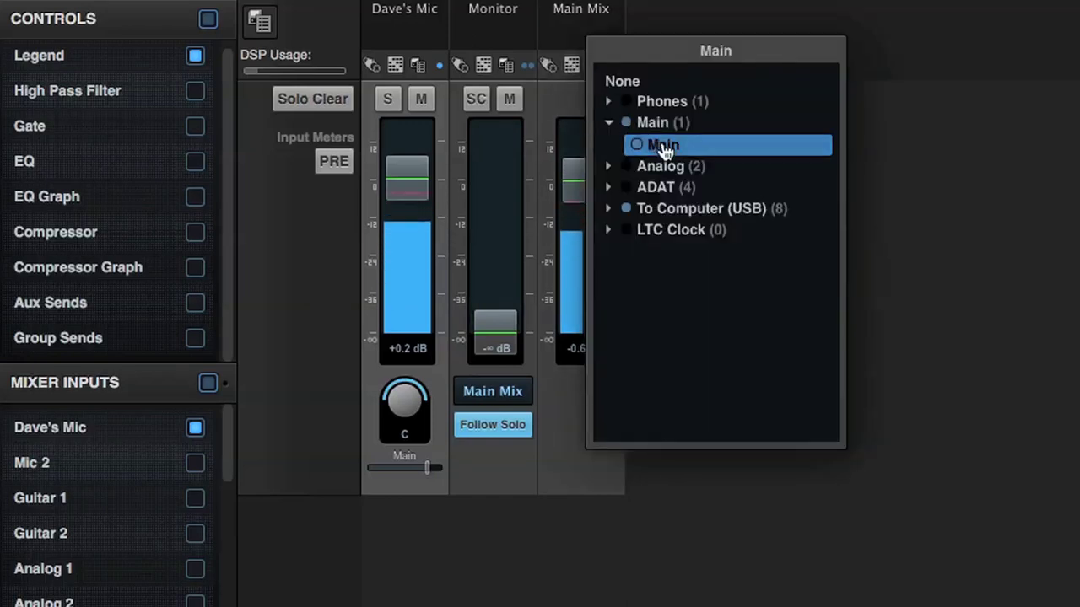
# - Route Main Mix to Main, and raise Monitor to -0.6 dB, fed from Main Mix to Phones
pyautogui.click(663, 147)
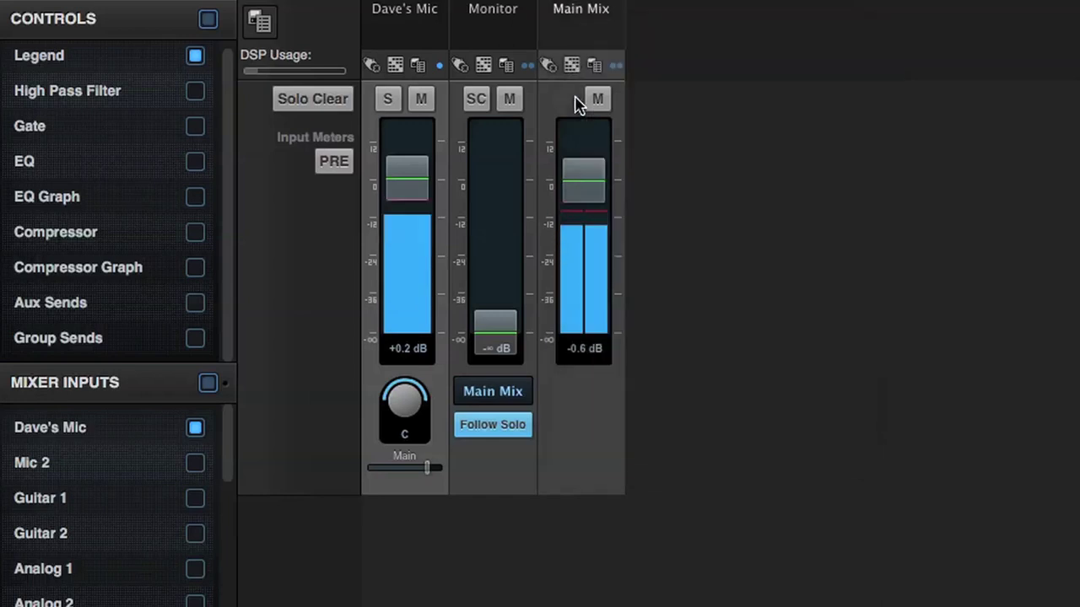
pyautogui.moveTo(497, 336); pyautogui.dragTo(501, 183)
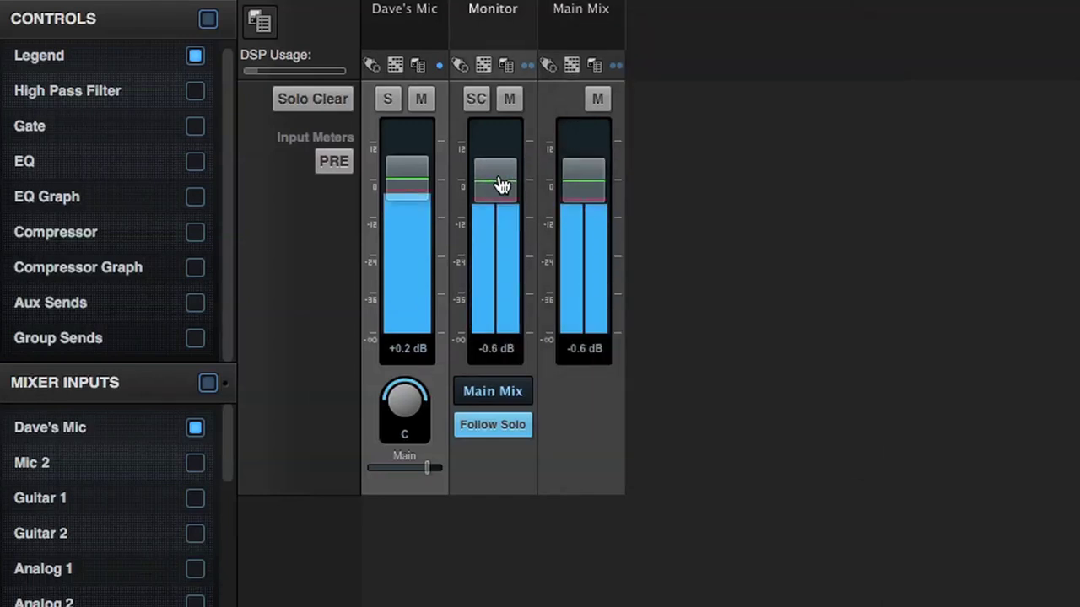
pyautogui.click(498, 394)
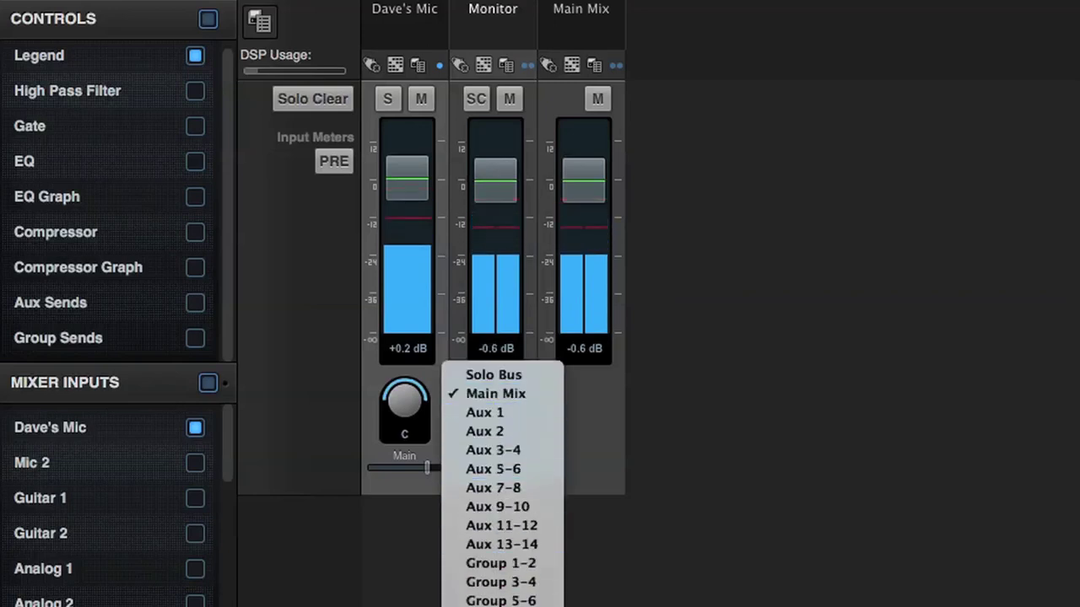
pyautogui.click(531, 395)
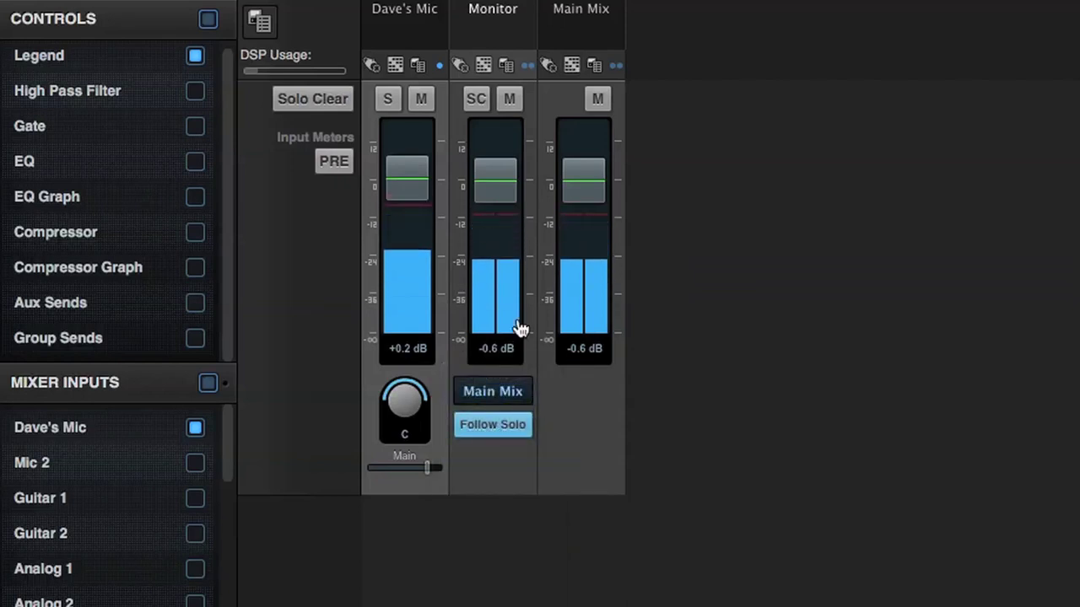
pyautogui.click(486, 67)
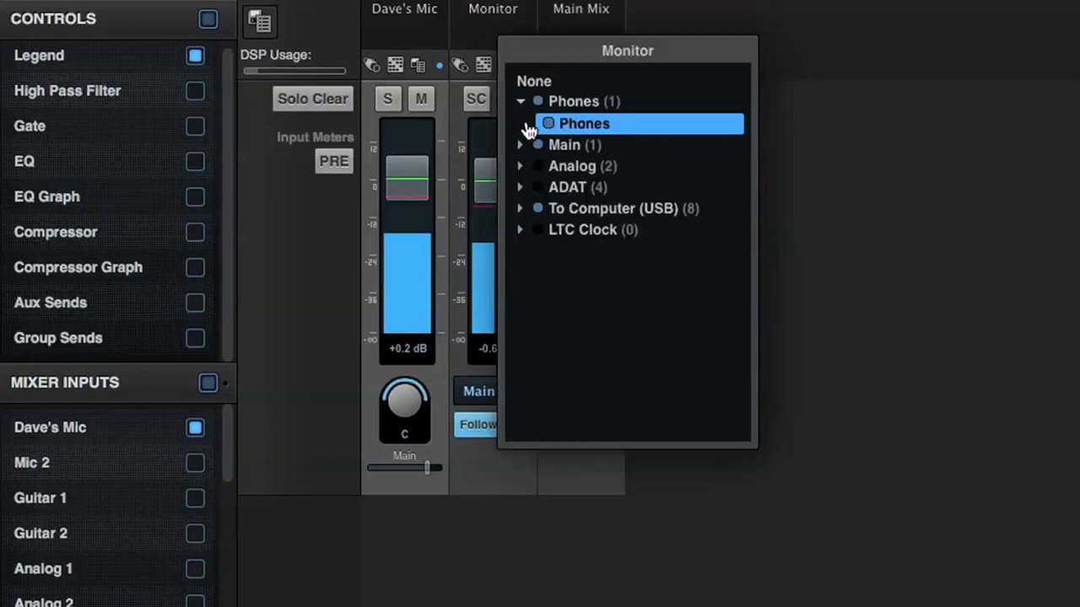
pyautogui.click(456, 118)
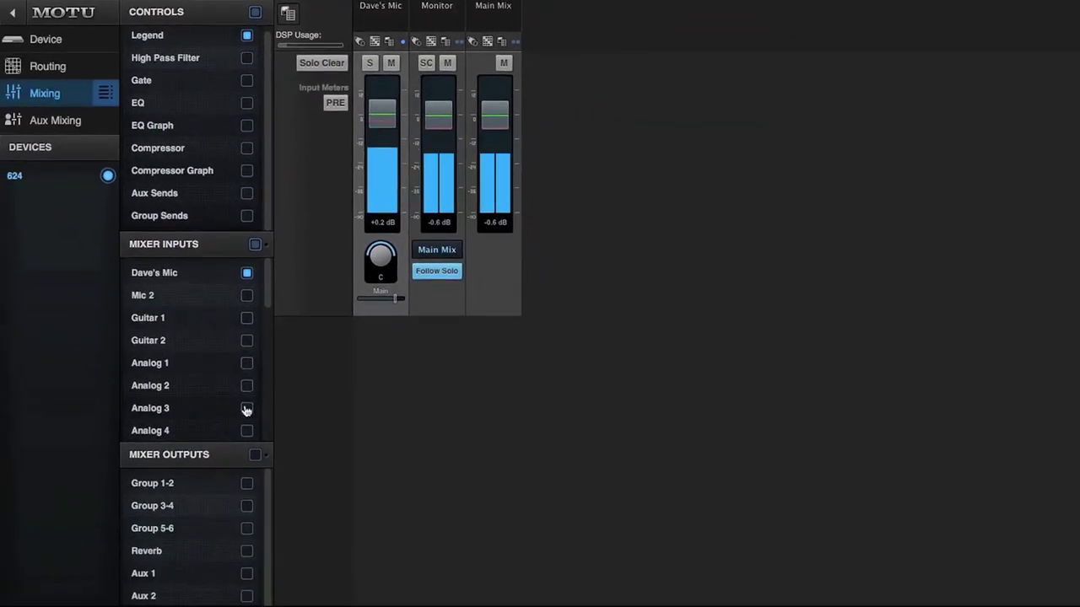
# - Add Aux 1 and Aux 2 at 0 dB, unmute, and link them as stereo Aux 1-2
pyautogui.click(247, 573)
pyautogui.click(247, 595)
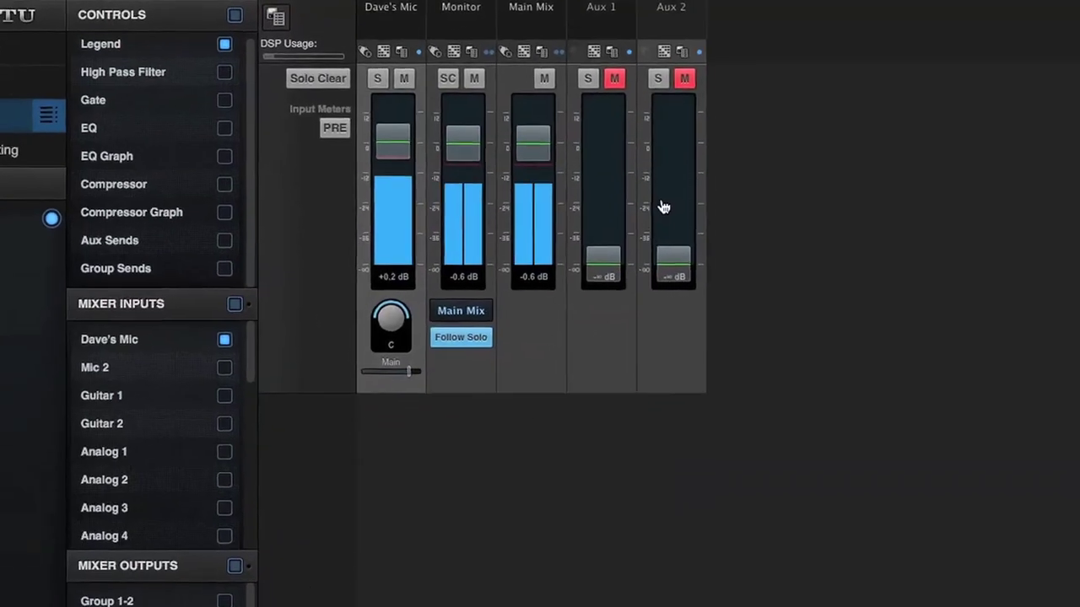
pyautogui.keyDown('alt'); pyautogui.click(675, 264); pyautogui.keyUp('alt')
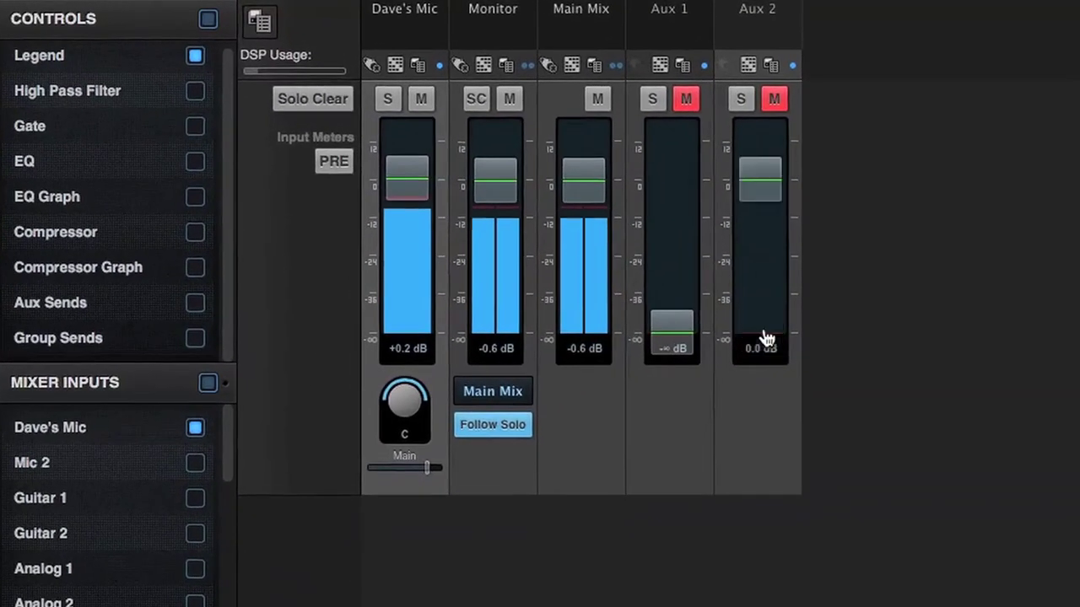
pyautogui.keyDown('alt'); pyautogui.click(674, 336); pyautogui.keyUp('alt')
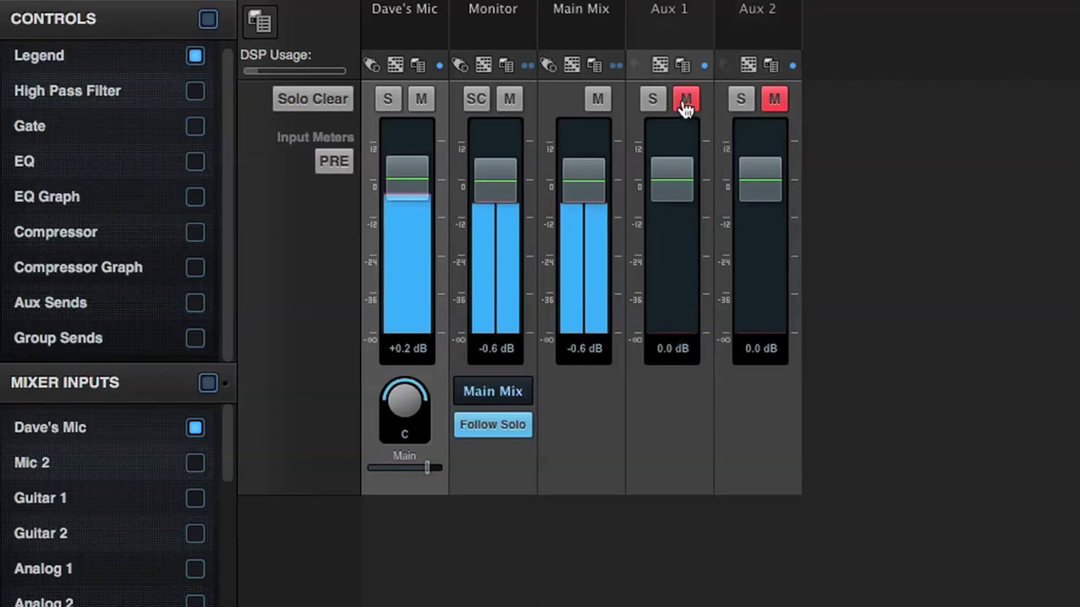
pyautogui.click(774, 101)
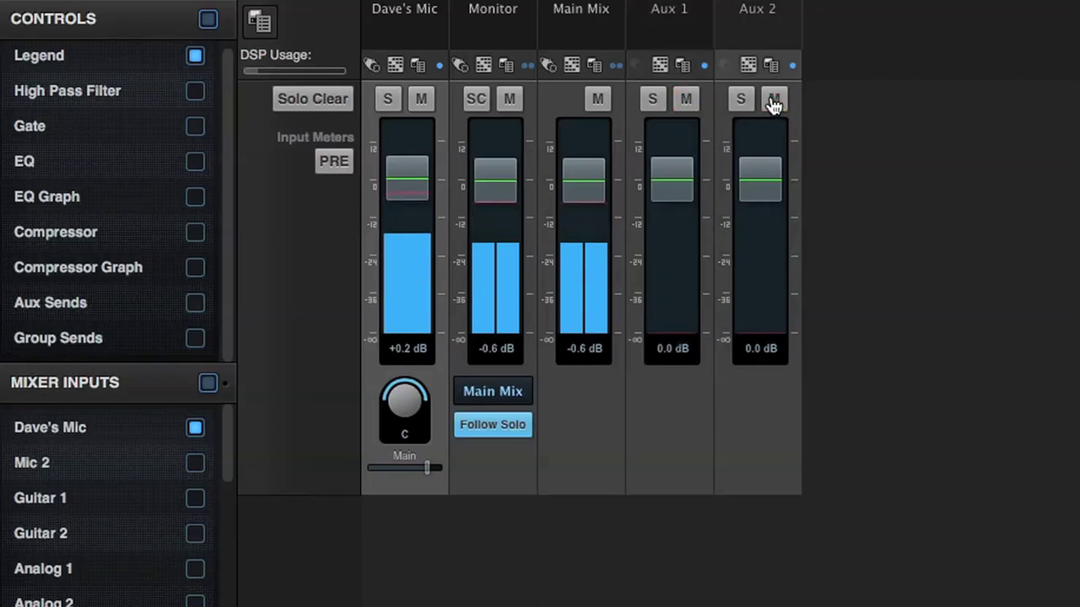
pyautogui.click(704, 67)
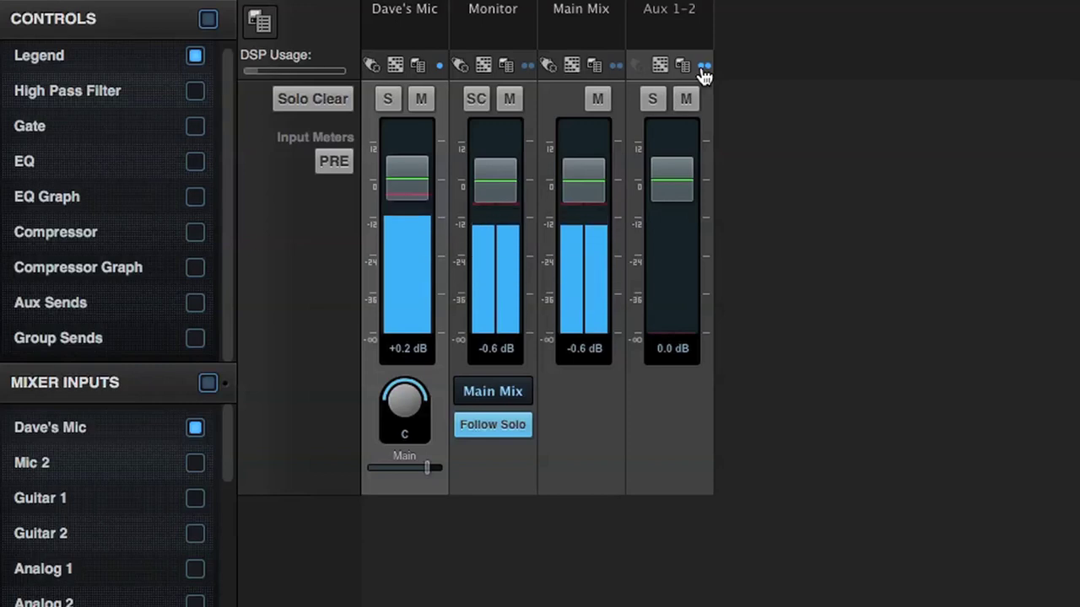
# - Route the Aux 1-2 output to Analog 1-2
pyautogui.click(663, 67)
pyautogui.click(696, 145)
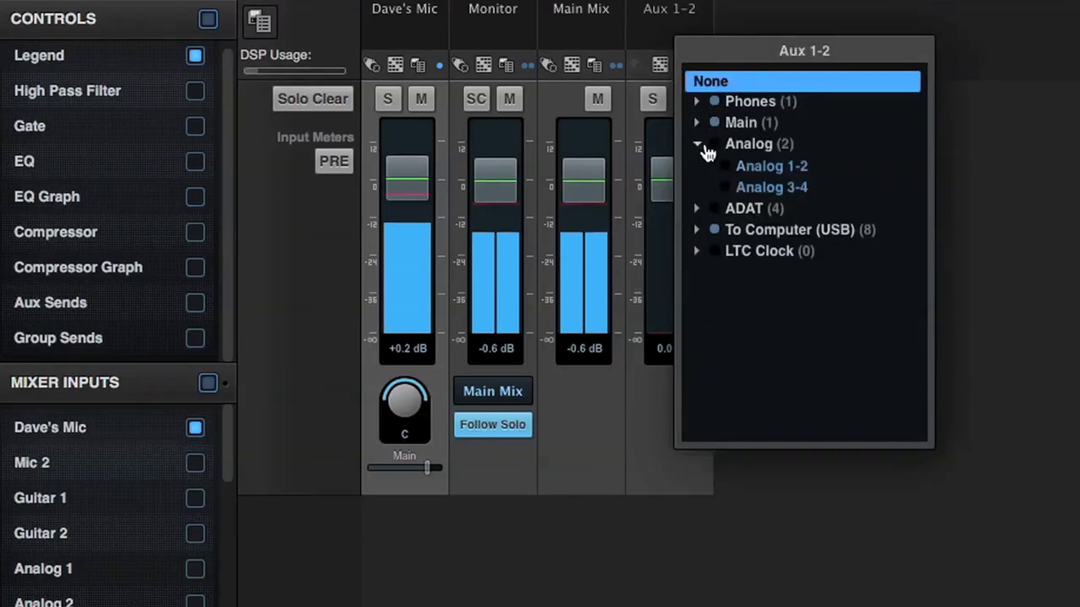
pyautogui.click(754, 169)
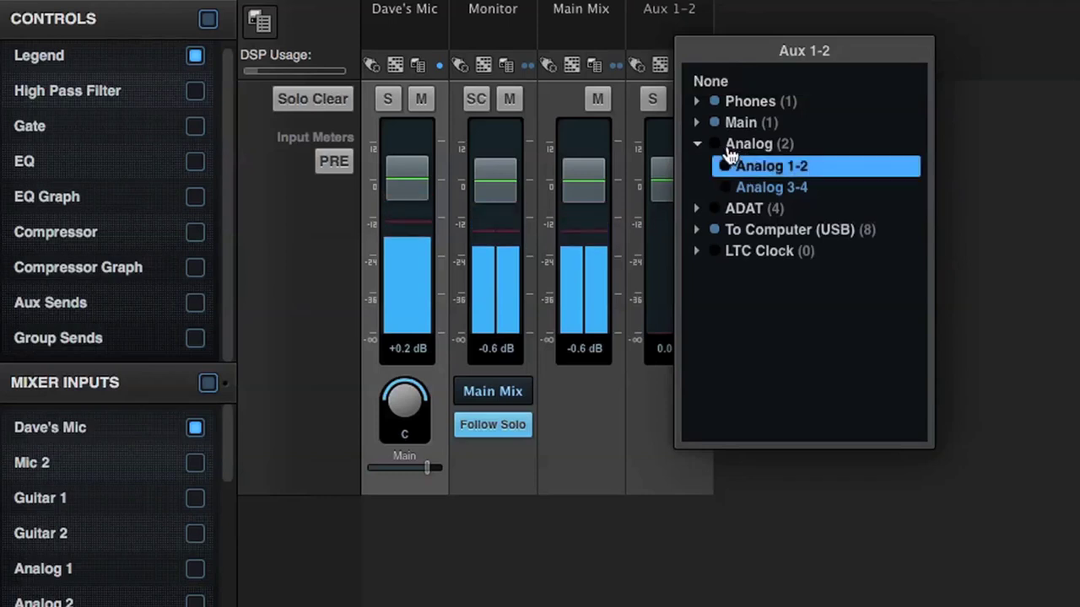
pyautogui.click(625, 99)
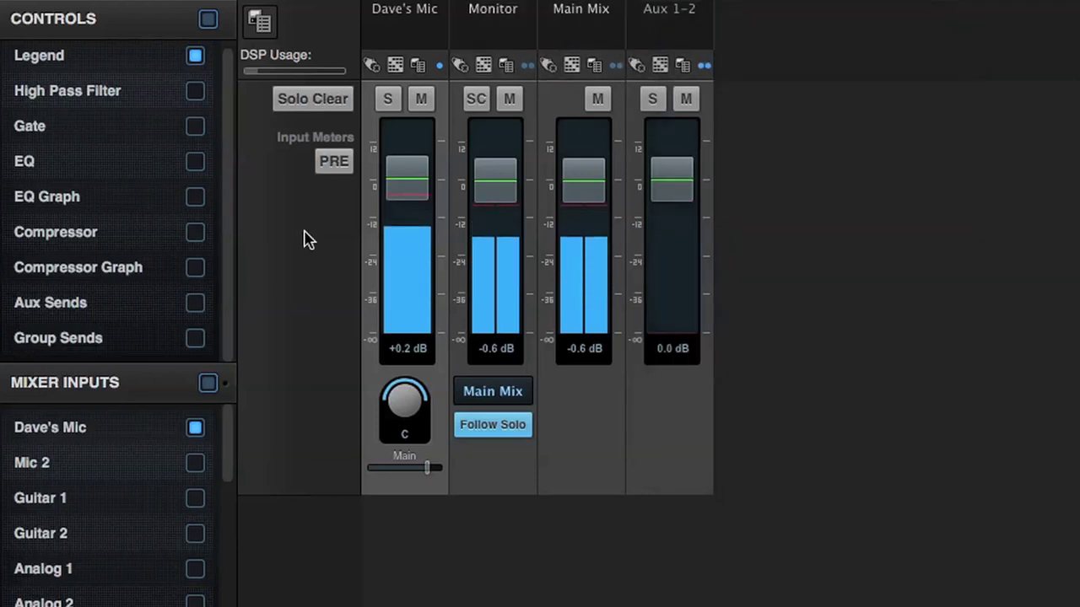
# - Show aux sends with pan, and send the mic to Aux 1-2 at 0.0 dB, pan 0.06
pyautogui.click(195, 303)
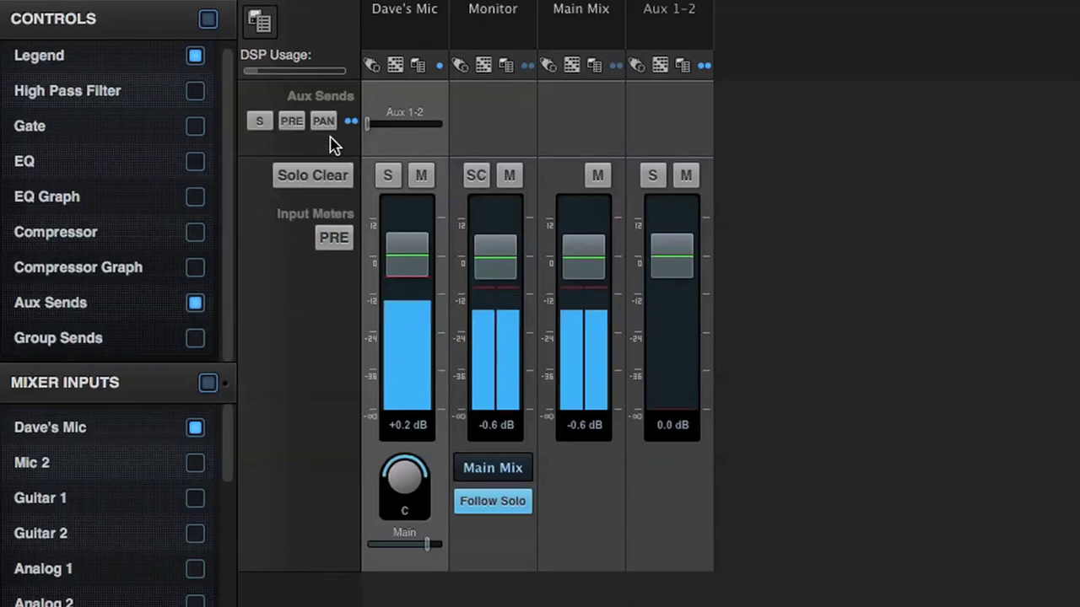
pyautogui.click(323, 120)
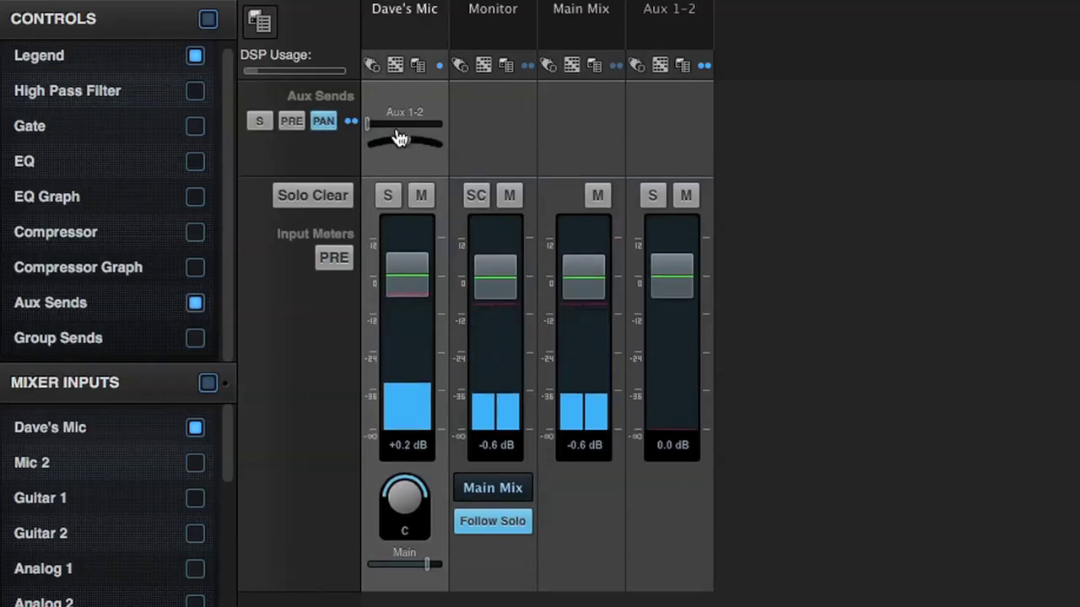
pyautogui.moveTo(393, 145)
pyautogui.mouseDown()
pyautogui.moveTo(406, 151)
pyautogui.moveTo(361, 145)
pyautogui.moveTo(345, 154)
pyautogui.moveTo(387, 144)
pyautogui.moveTo(438, 150)
pyautogui.moveTo(402, 150)
pyautogui.mouseUp()
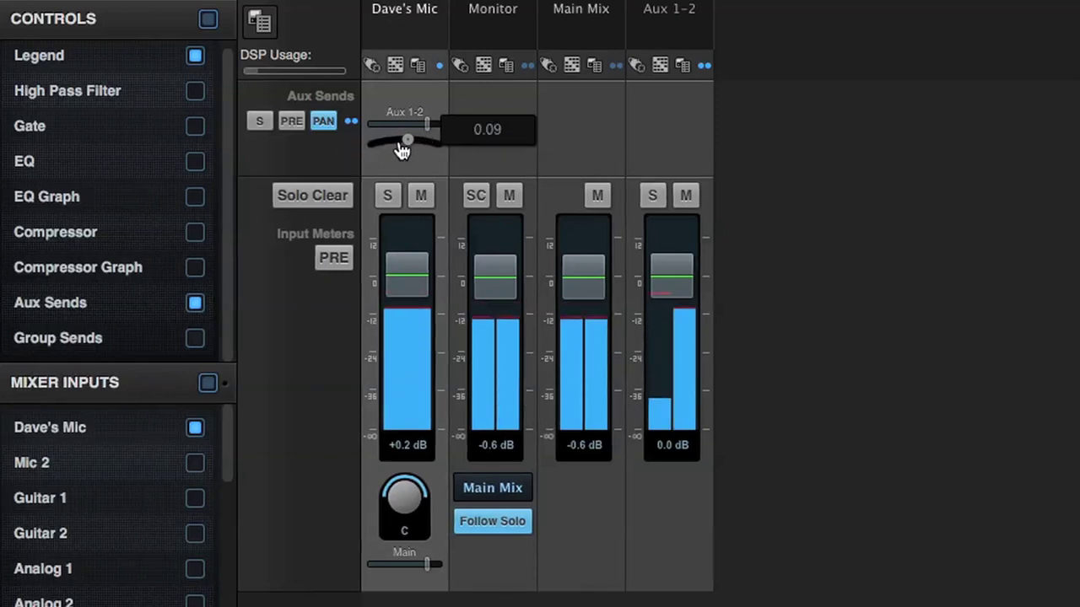
pyautogui.moveTo(402, 150); pyautogui.dragTo(401, 151)
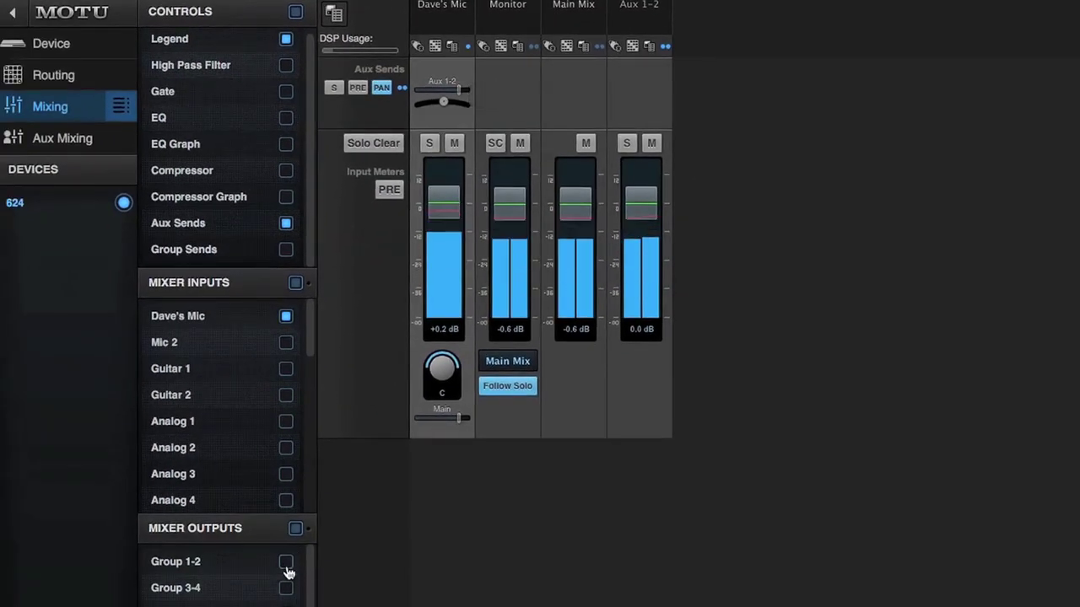
# - Add the Group 1-2 bus and Guitar 1 and Guitar 2 strips, and show group sends
pyautogui.click(287, 565)
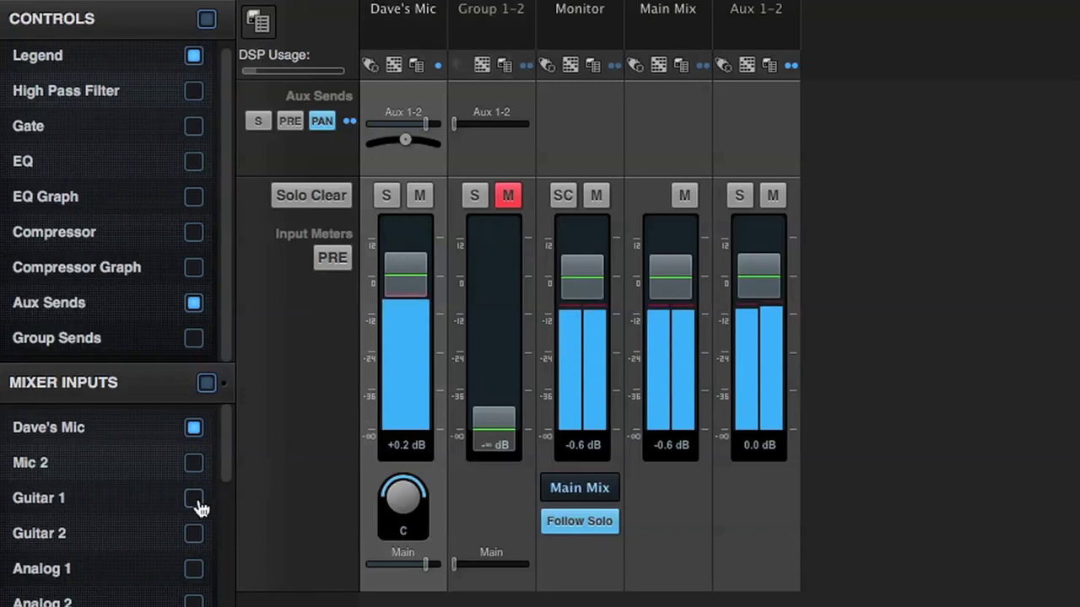
pyautogui.click(195, 501)
pyautogui.click(195, 535)
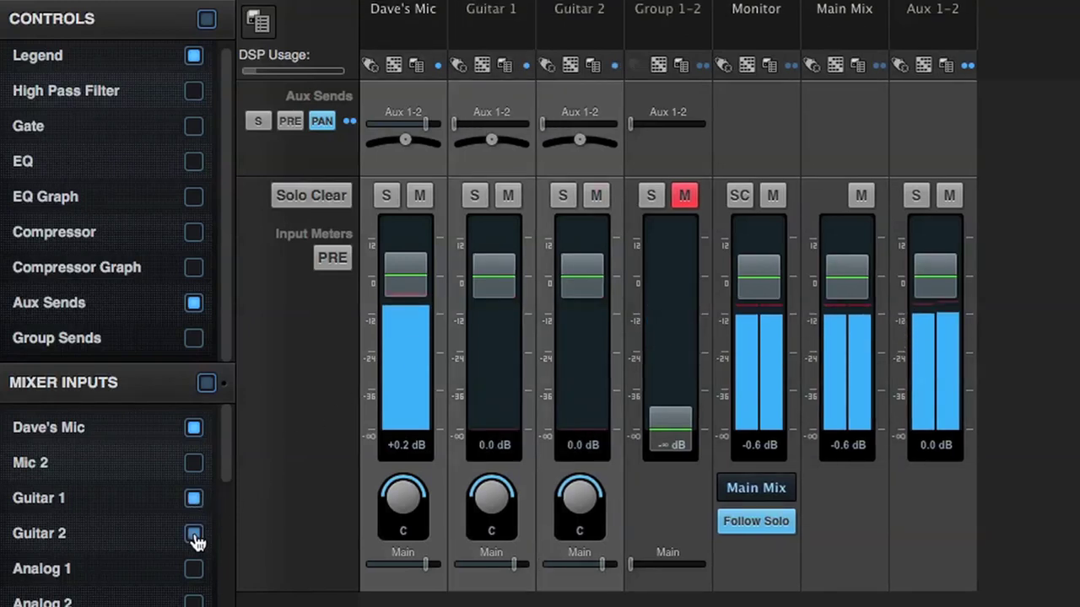
pyautogui.click(194, 339)
pyautogui.scroll(-2, 379, 513)
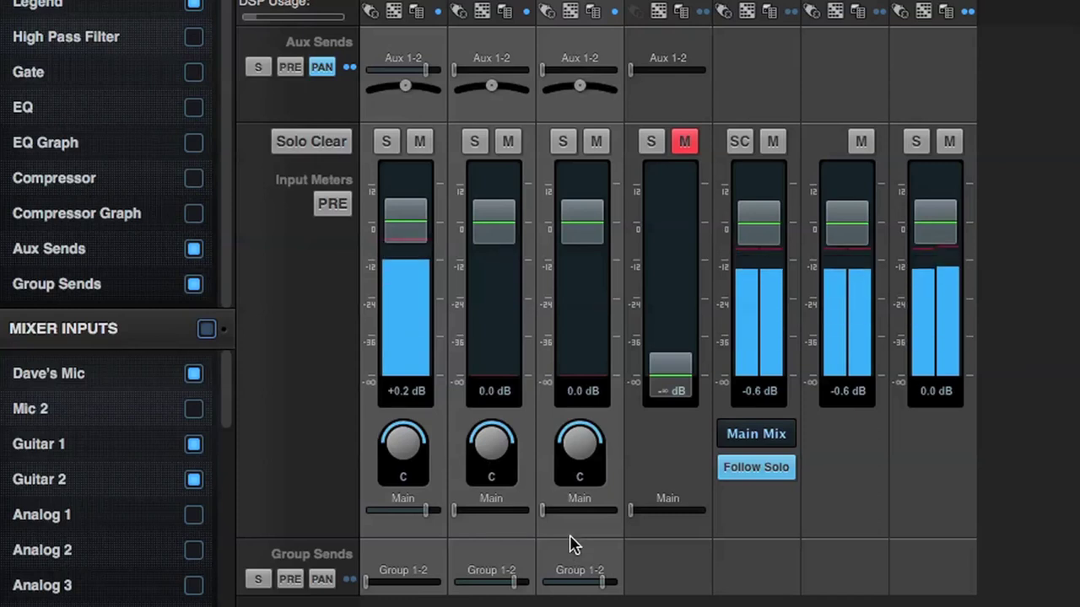
# - Adjust Group 1-2's Aux 1-2 and main mix sends, and set its fader to -15.8 dB
pyautogui.moveTo(633, 72)
pyautogui.mouseDown()
pyautogui.moveTo(690, 86)
pyautogui.moveTo(638, 87)
pyautogui.mouseUp()
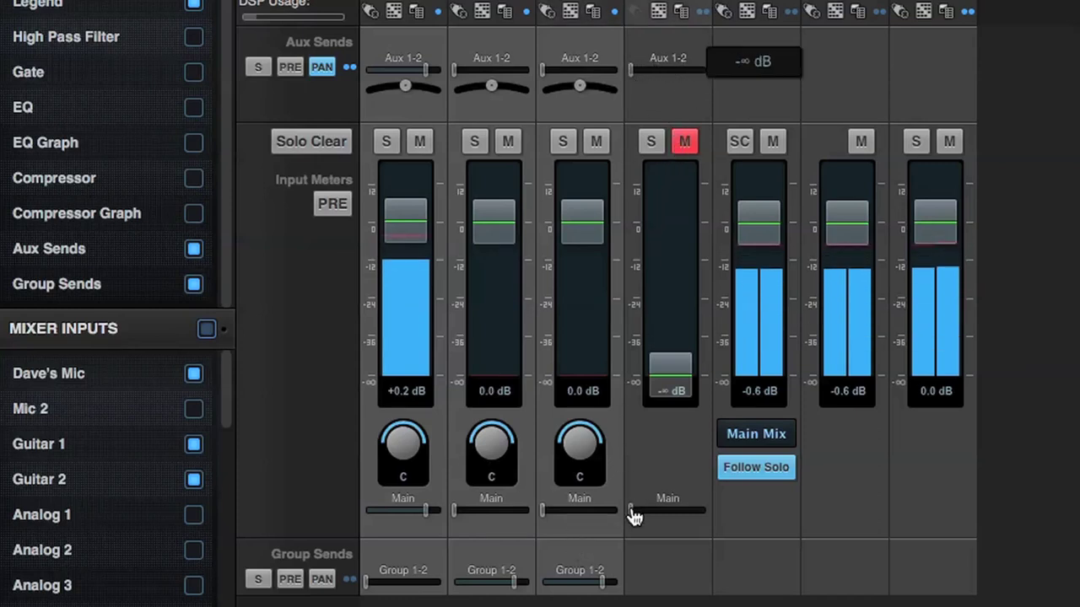
pyautogui.moveTo(635, 517); pyautogui.dragTo(644, 484)
pyautogui.moveTo(677, 381)
pyautogui.mouseDown()
pyautogui.moveTo(670, 268)
pyautogui.moveTo(663, 389)
pyautogui.mouseUp()
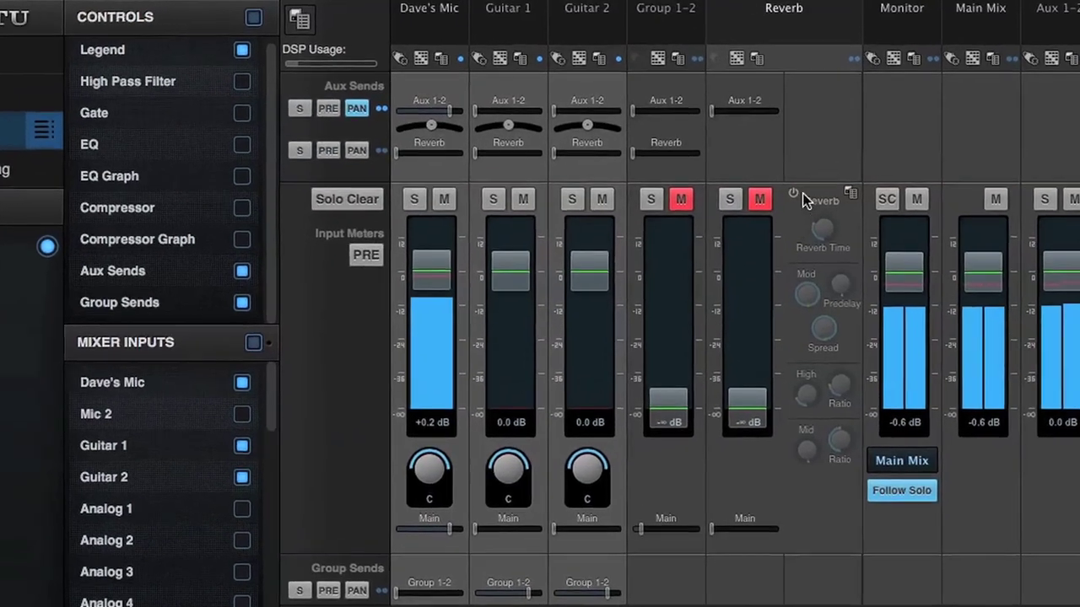
# - Turn the reverb off, and add From Computer 1 and 2 as a linked stereo strip at +0.9 dB
pyautogui.click(772, 167)
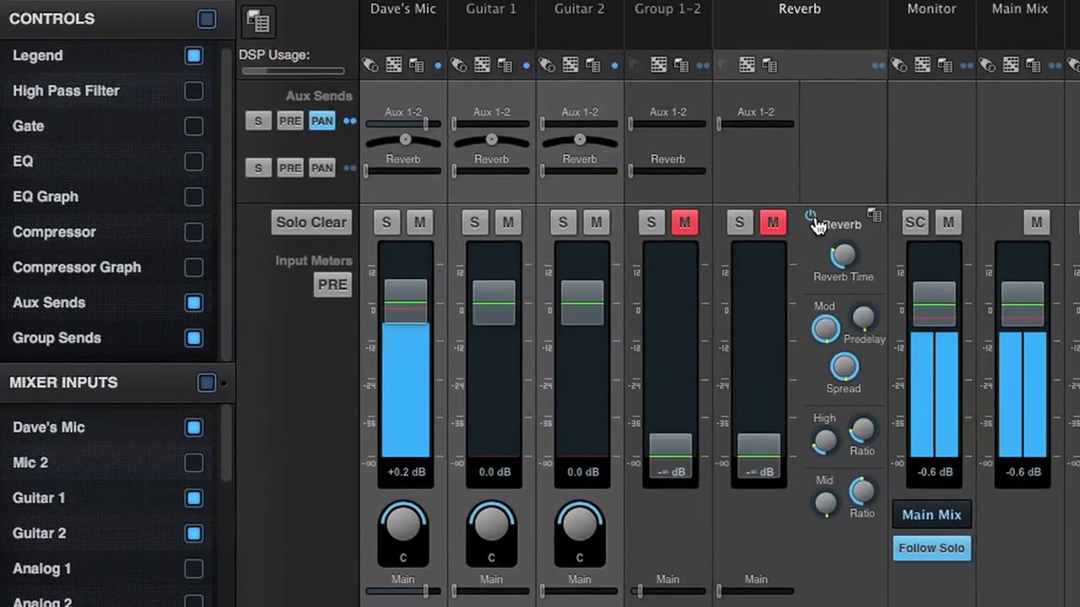
pyautogui.click(811, 221)
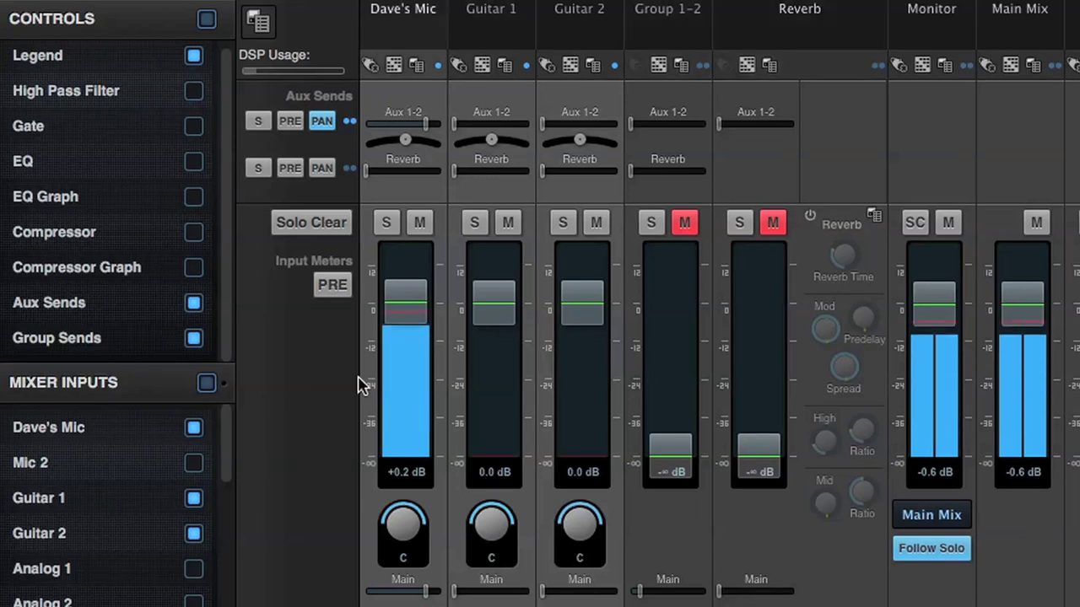
pyautogui.moveTo(226, 430); pyautogui.dragTo(217, 559)
pyautogui.click(194, 525)
pyautogui.click(194, 562)
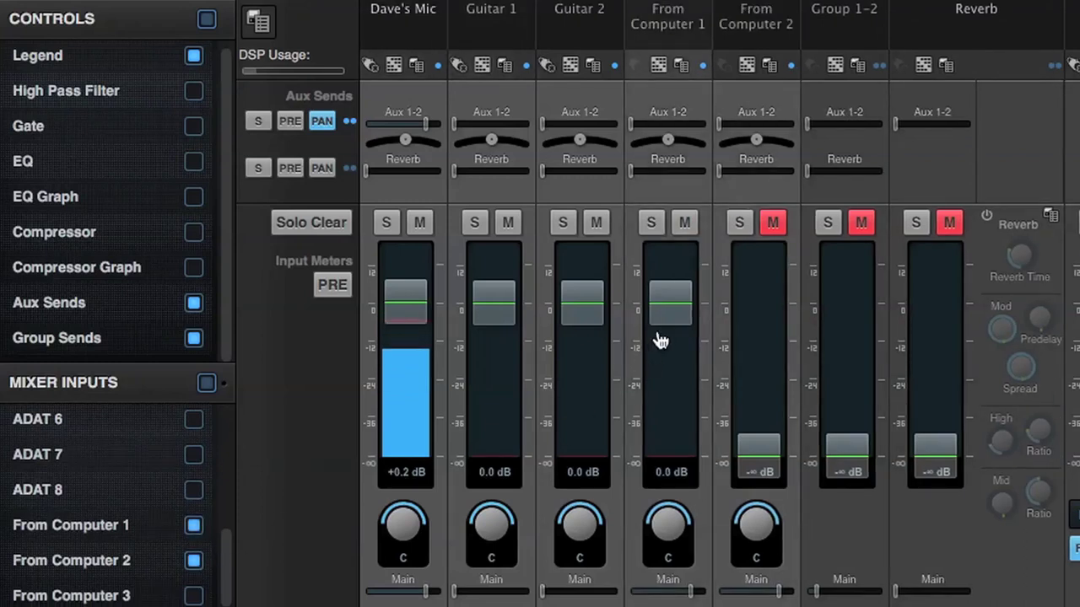
pyautogui.click(702, 67)
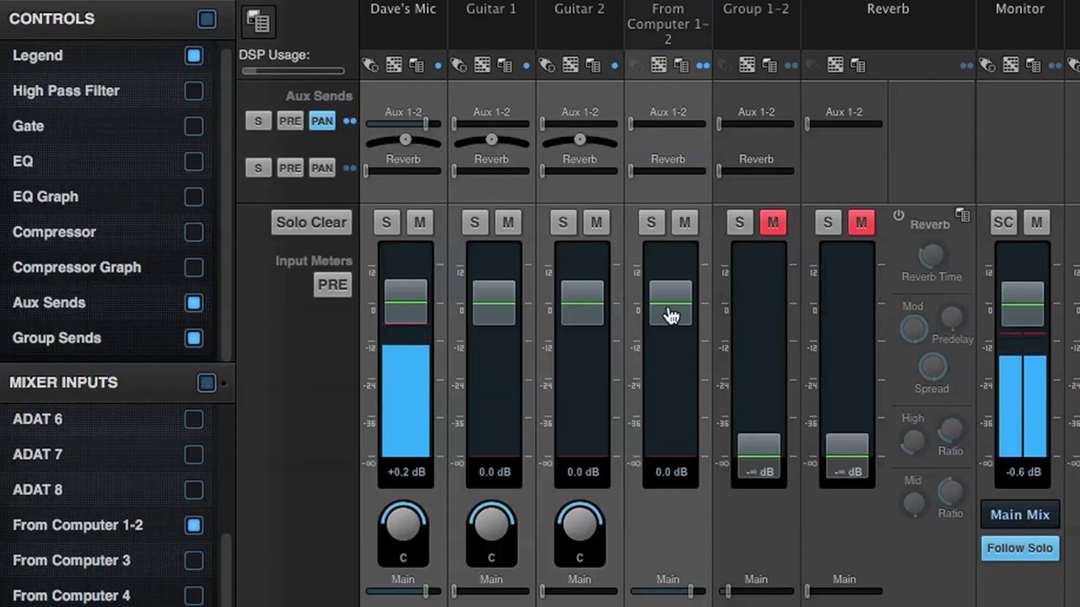
pyautogui.moveTo(671, 315)
pyautogui.mouseDown()
pyautogui.moveTo(663, 458)
pyautogui.moveTo(675, 323)
pyautogui.mouseUp()
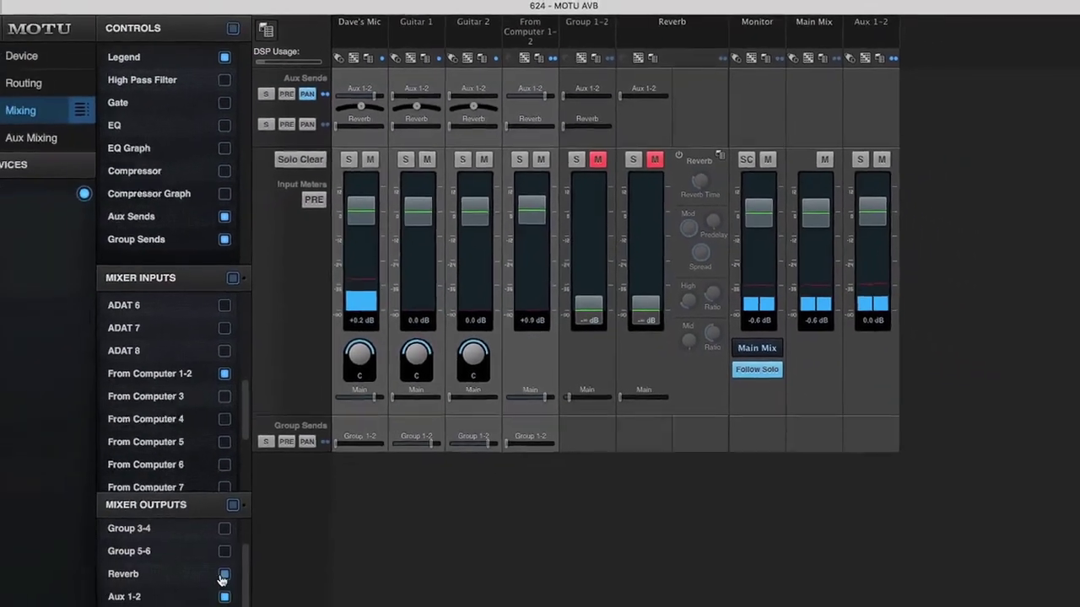
# - Replace the Reverb mixer strip with an Aux 3-4 bus routed to To Computer 1-2
pyautogui.click(224, 574)
pyautogui.click(239, 599)
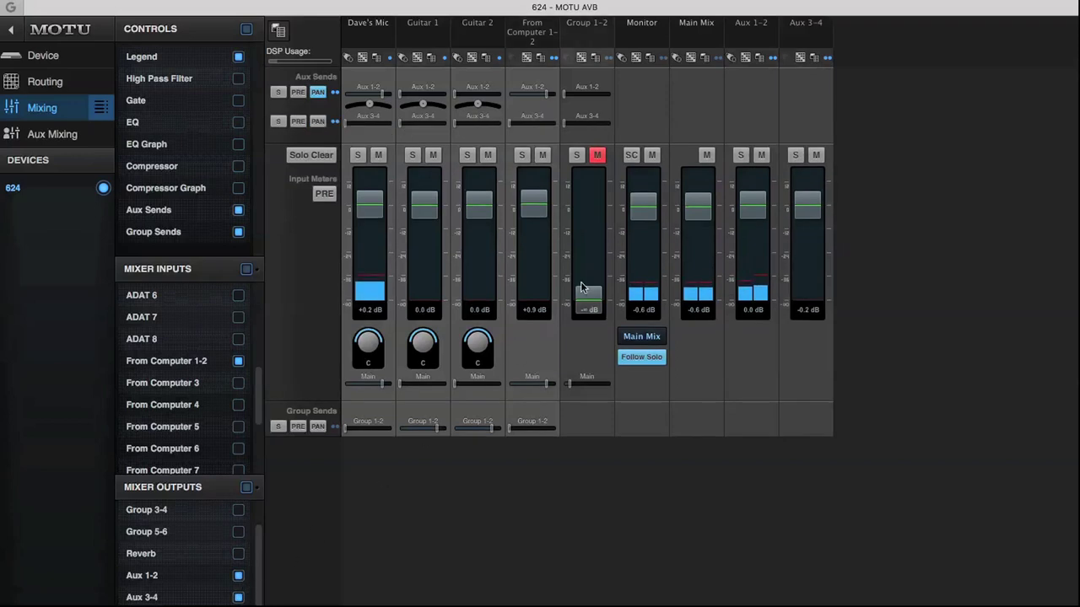
pyautogui.click(800, 60)
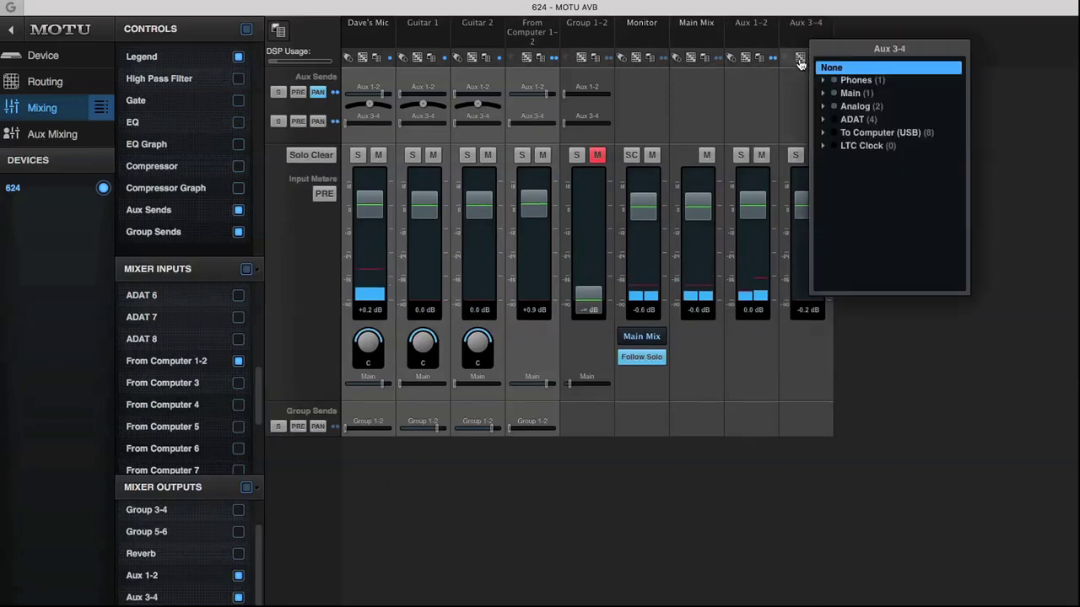
pyautogui.click(824, 133)
pyautogui.click(862, 148)
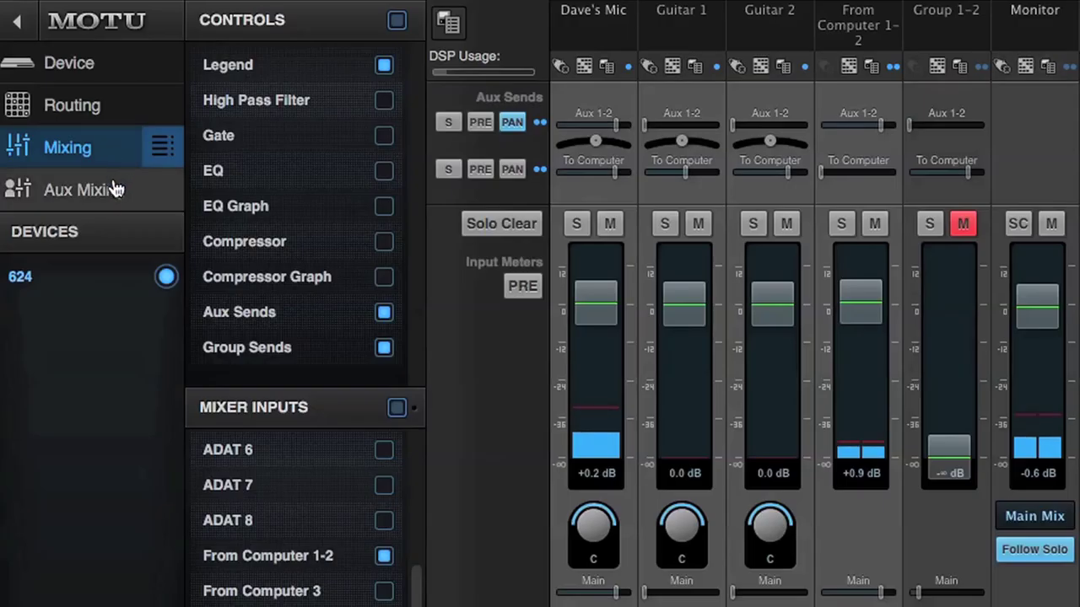
# - In Aux Mixing, add Mic 2 and drop Guitar 1 and 2 from To Computer, then view Aux 1-2's personal mix
pyautogui.click(70, 140)
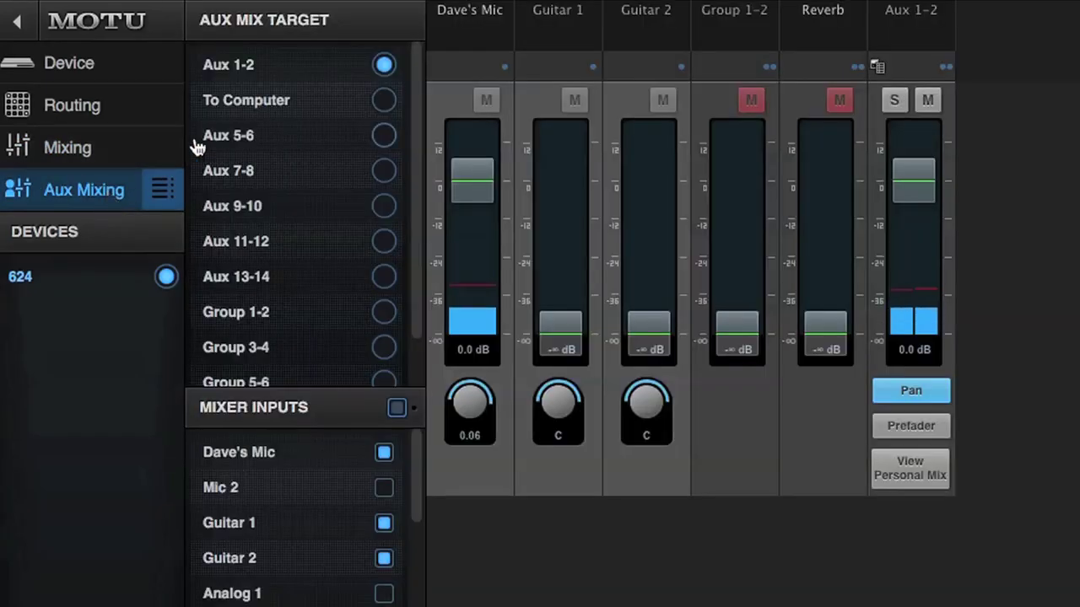
pyautogui.click(384, 100)
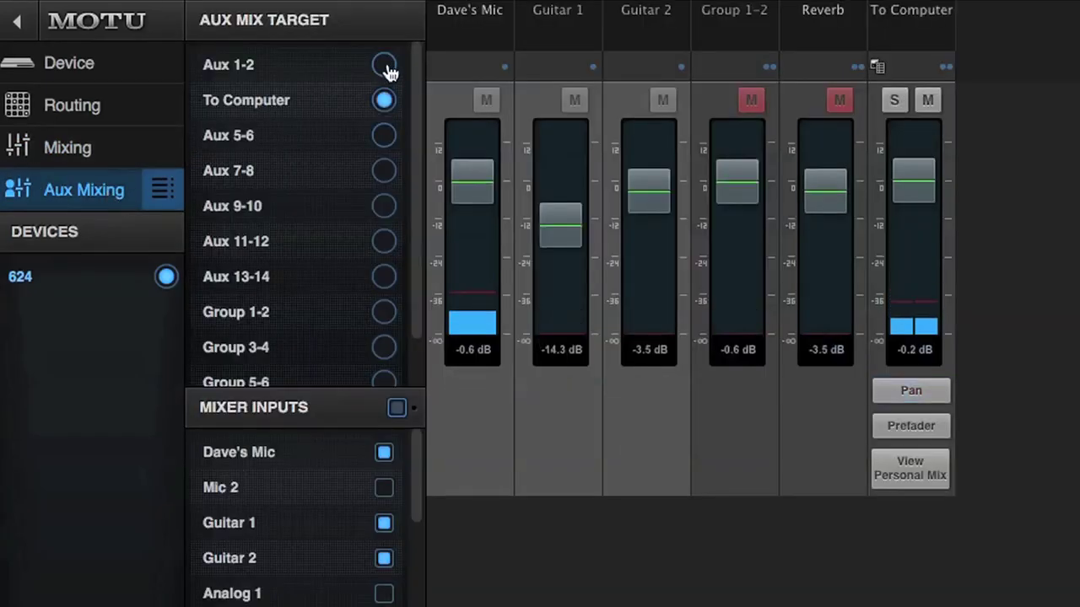
pyautogui.click(385, 65)
pyautogui.click(384, 100)
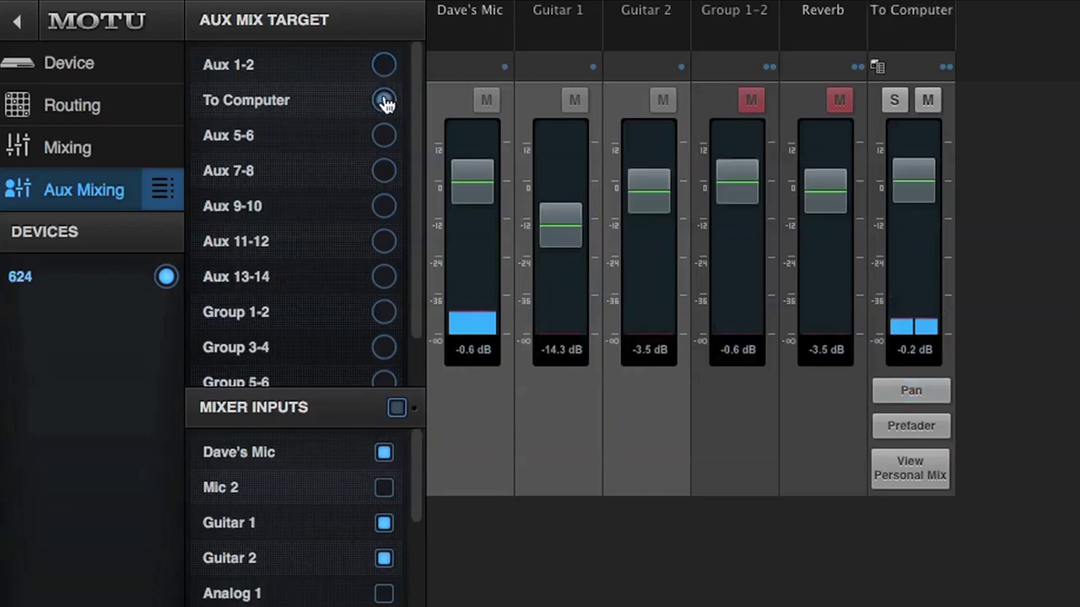
pyautogui.click(384, 489)
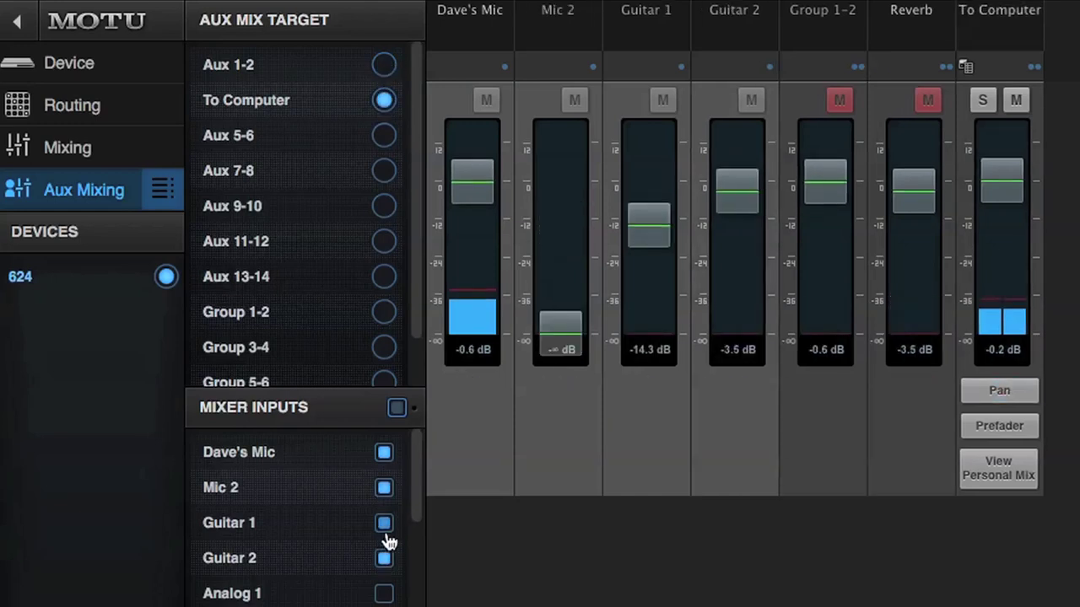
pyautogui.click(383, 524)
pyautogui.click(384, 560)
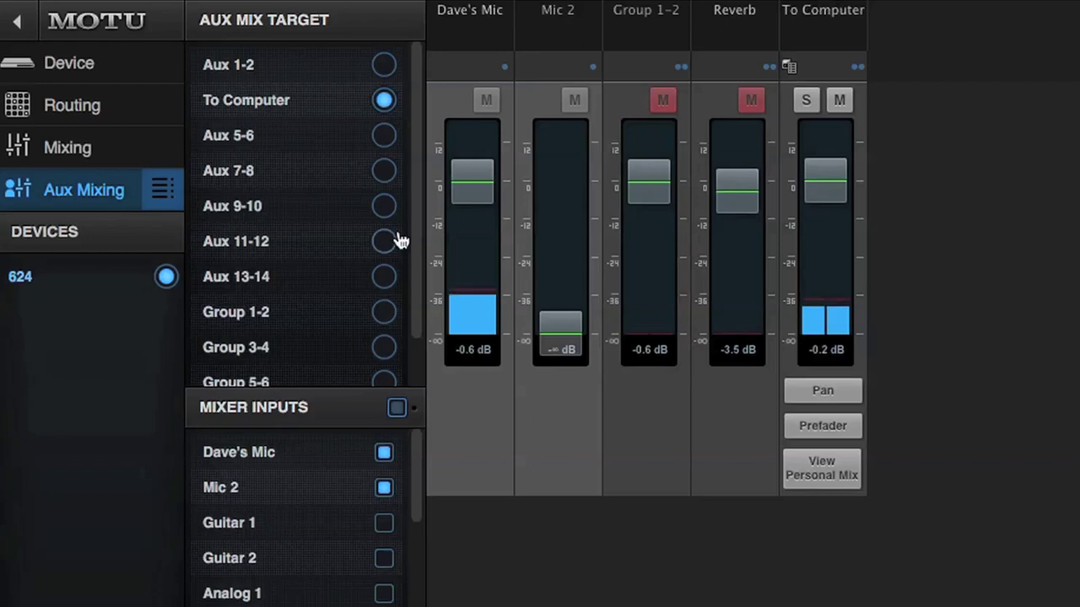
pyautogui.click(384, 65)
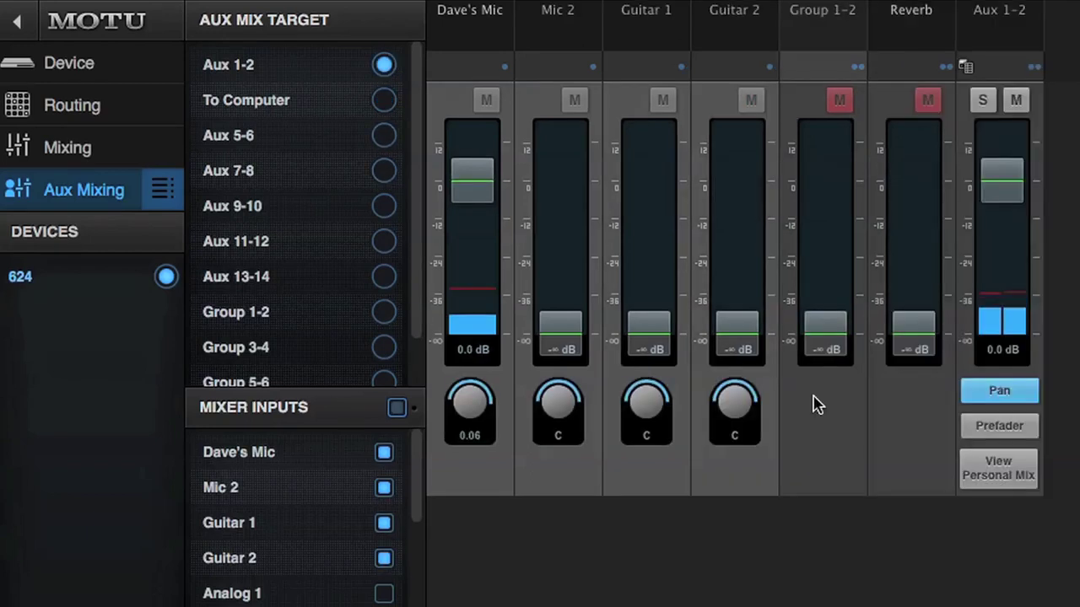
pyautogui.click(996, 469)
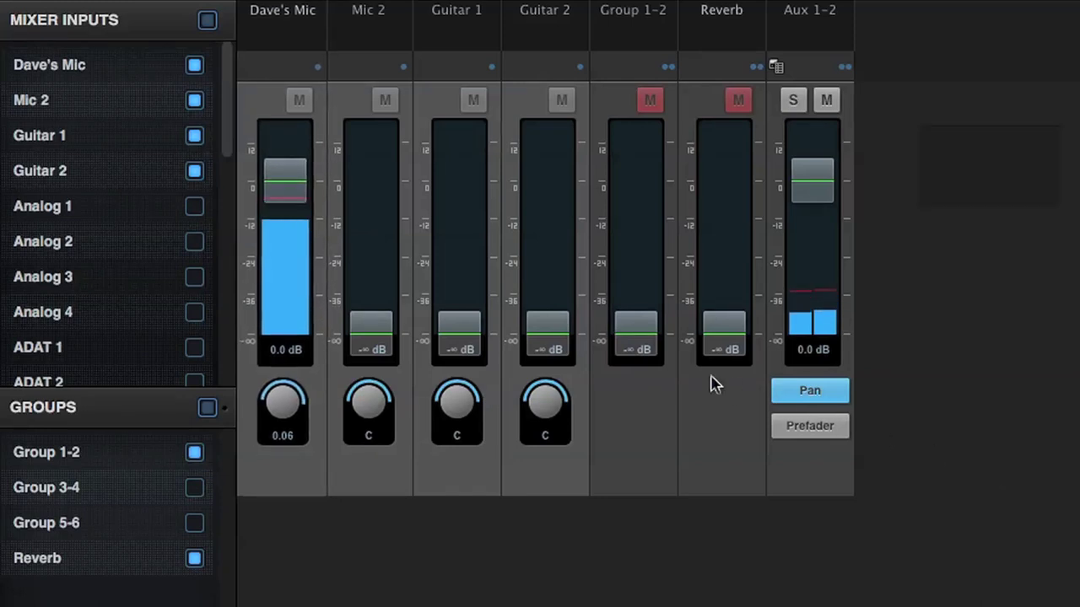
# - Add Analog 1-2 to the personal mix, show compressor, EQ graph and high-pass sections, and open the mic channel's EQ
pyautogui.click(194, 206)
pyautogui.click(195, 241)
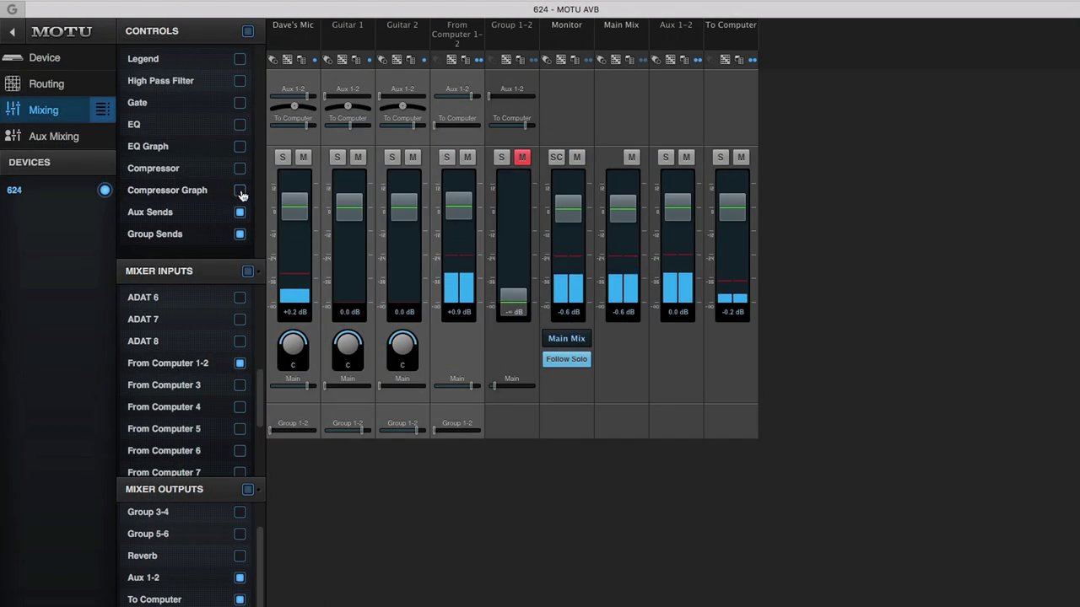
pyautogui.click(241, 191)
pyautogui.click(241, 168)
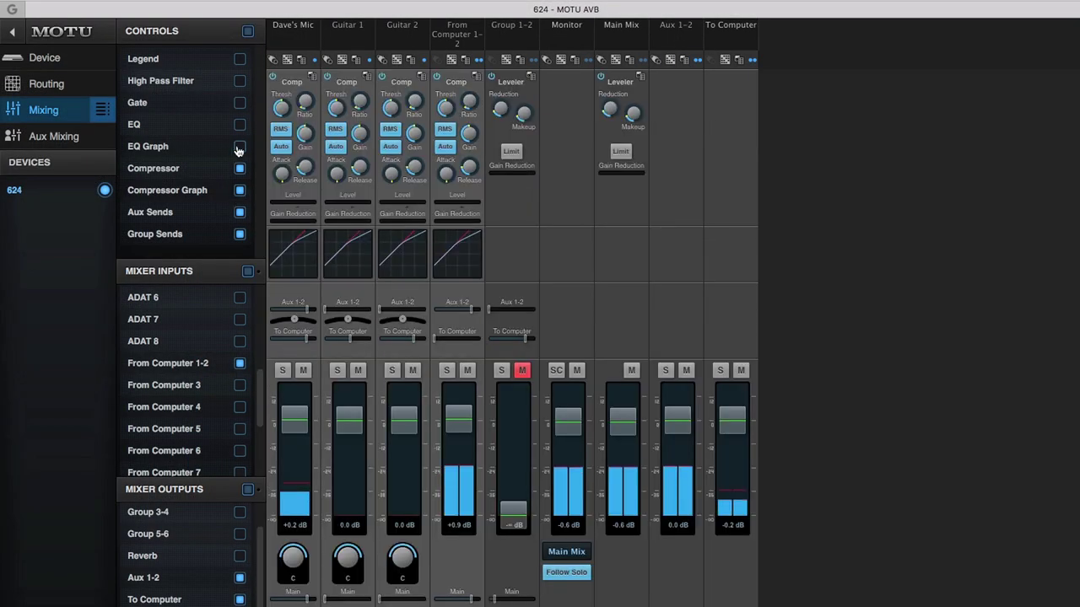
pyautogui.click(241, 148)
pyautogui.click(241, 82)
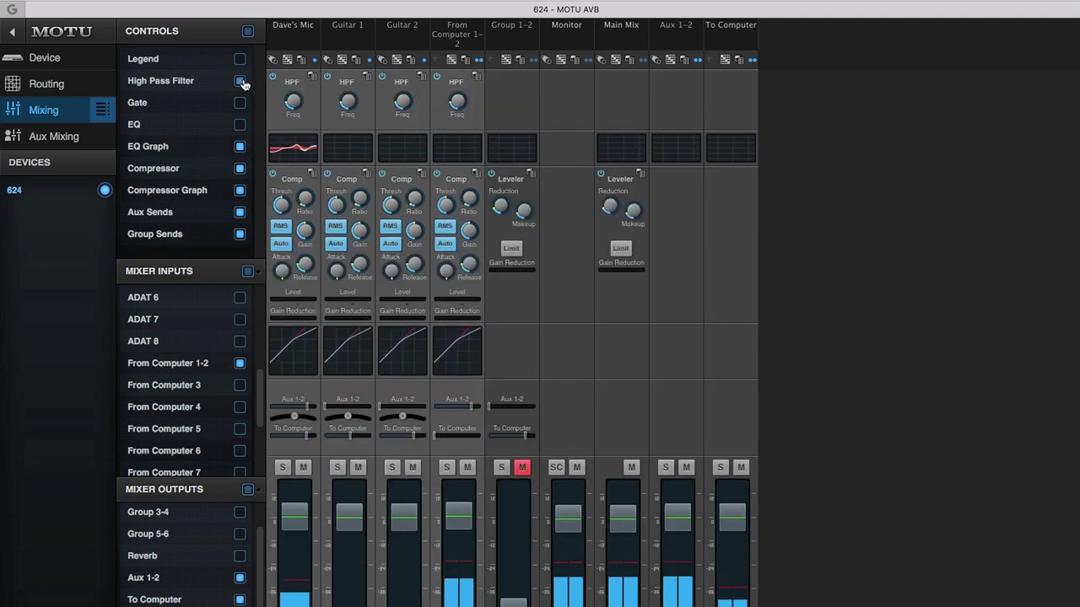
pyautogui.click(287, 148)
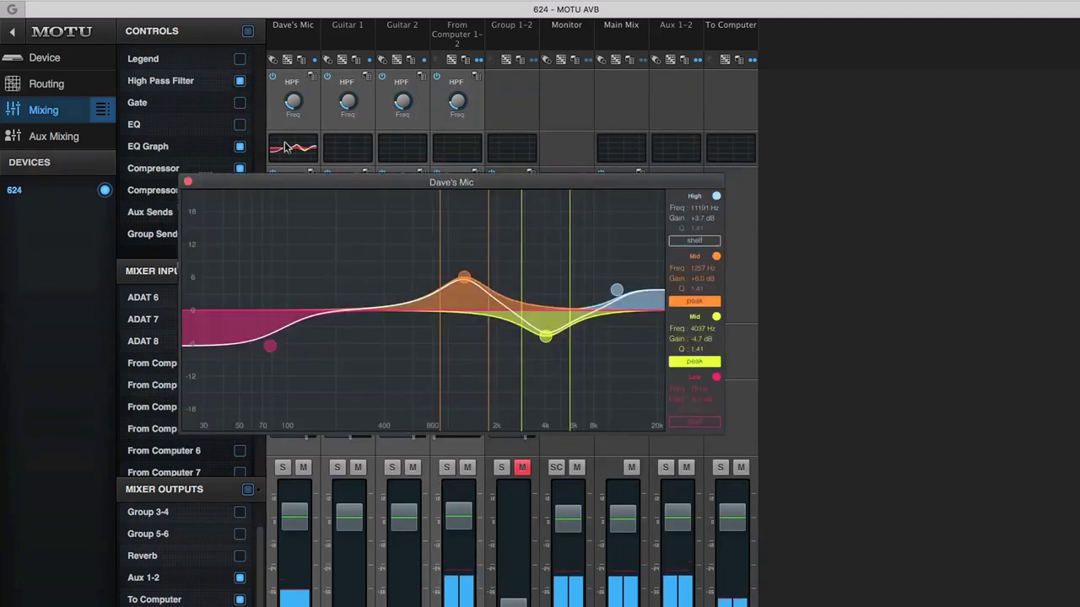